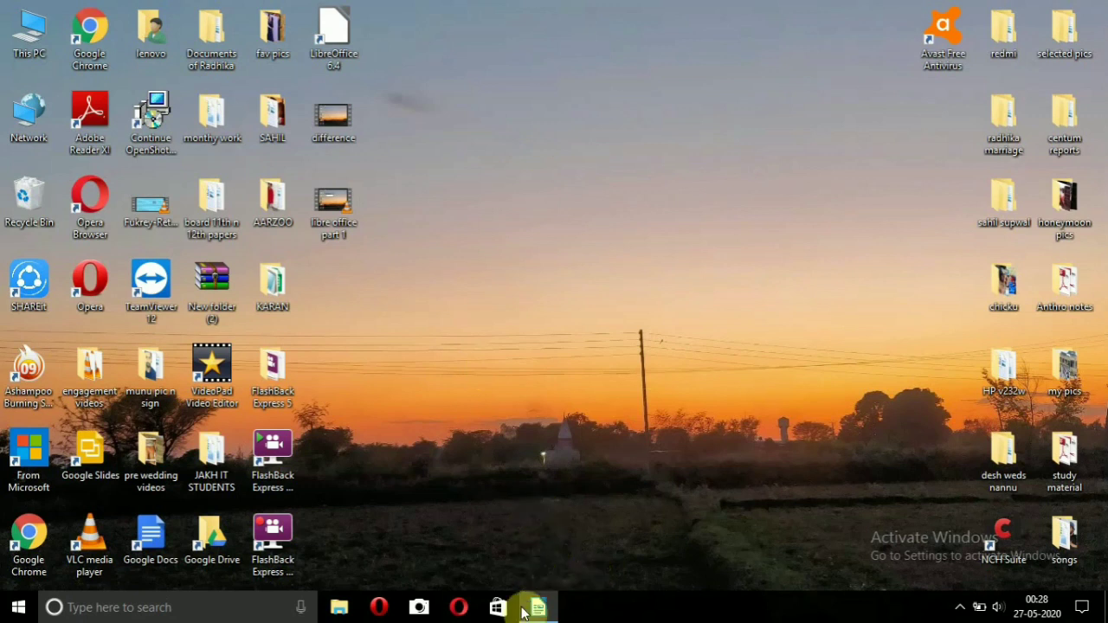
Step: Switch to the open LibreOffice Writer document and view the spelling suggestions for the misspelled first word "Computar"
mouse_move(538, 607)
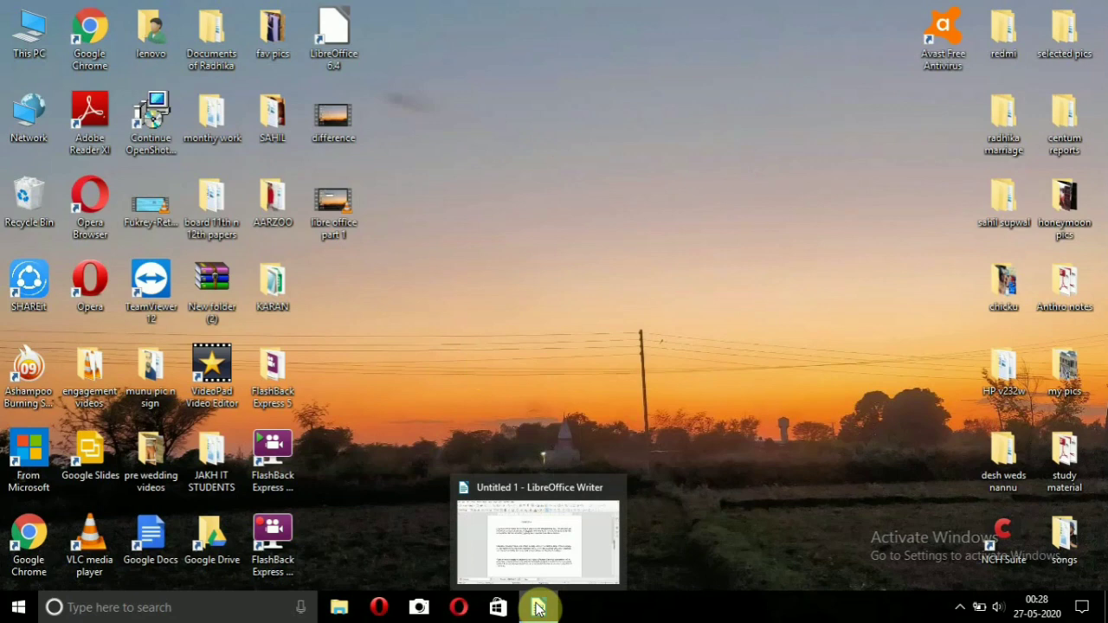
left_click(539, 608)
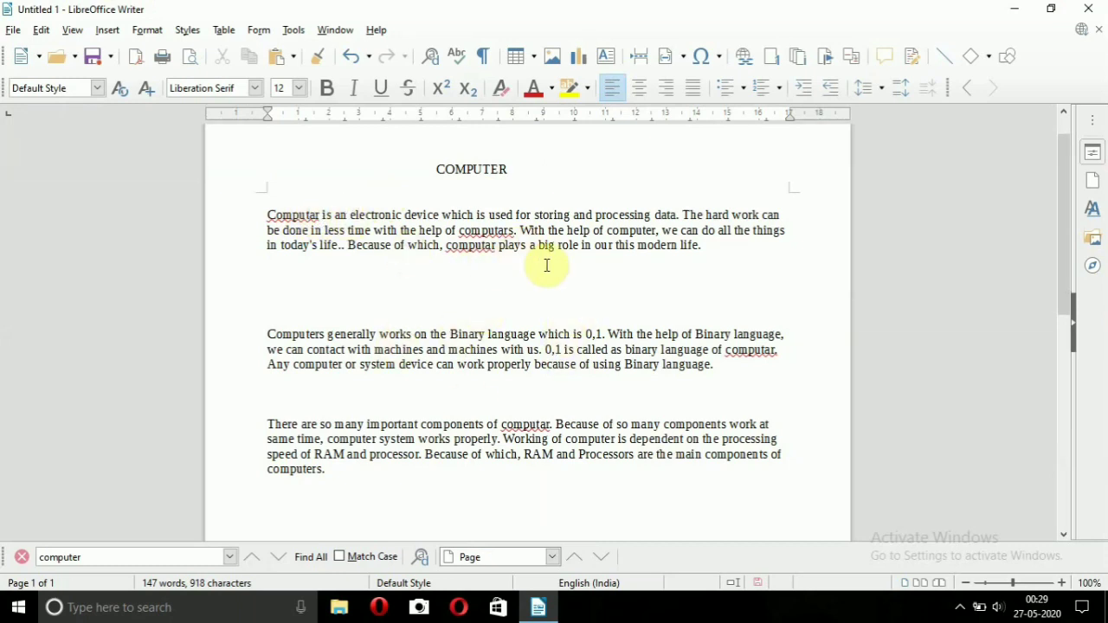
right_click(292, 217)
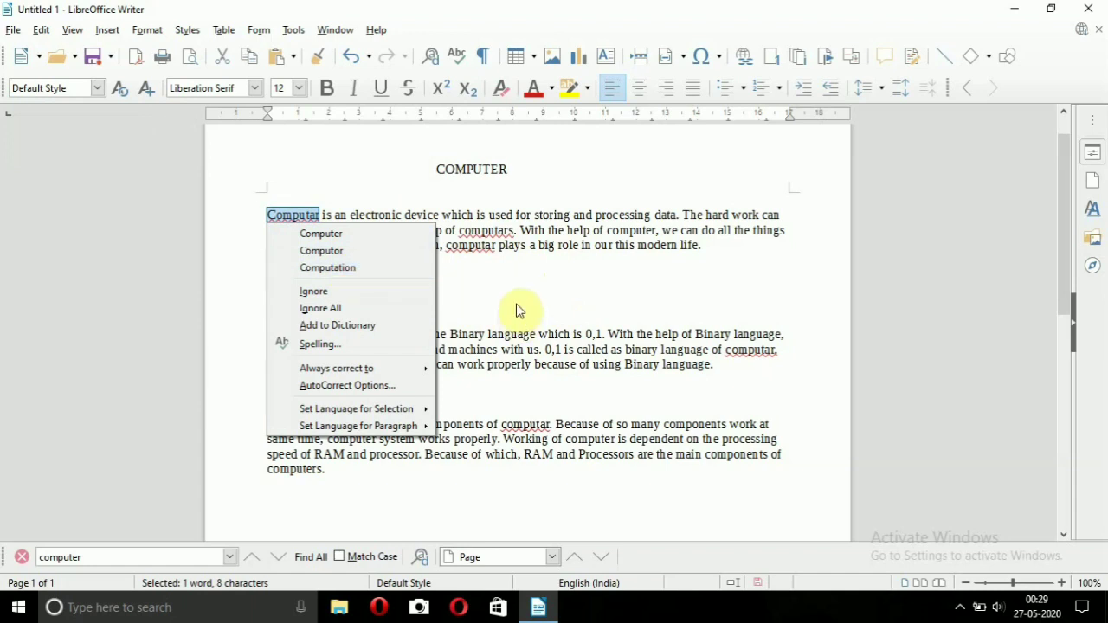
left_click(517, 309)
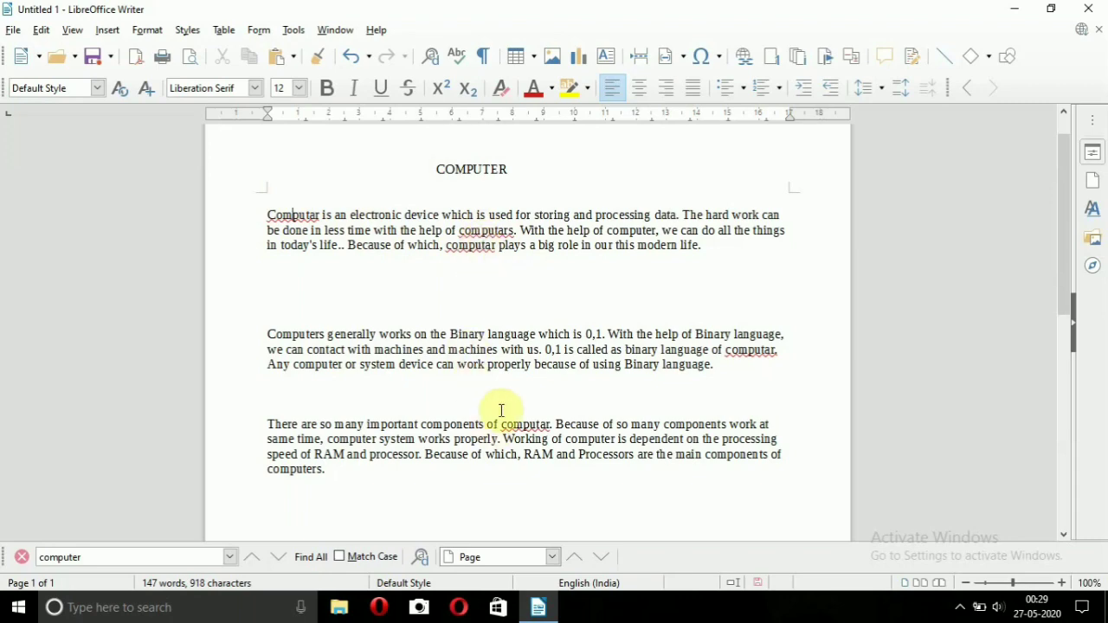
Step: Find all occurrences of "computar" in the document, replacing the previous search term
scroll(501, 410, "down", 2)
scroll(502, 410, "up", 3)
scroll(502, 410, "down", 1)
left_click(42, 31)
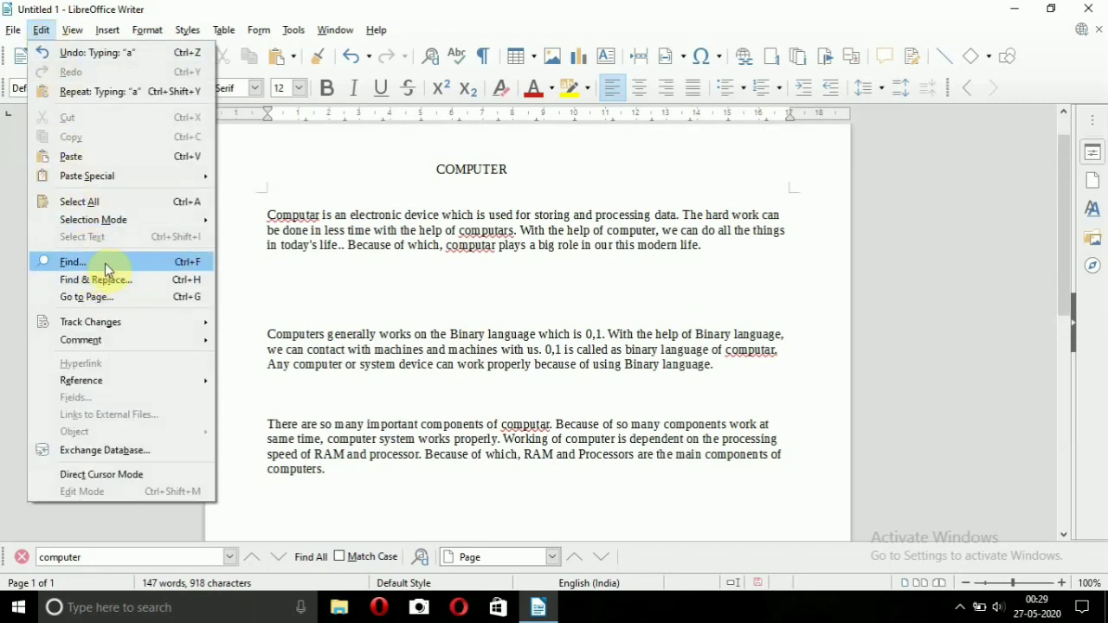
left_click(105, 263)
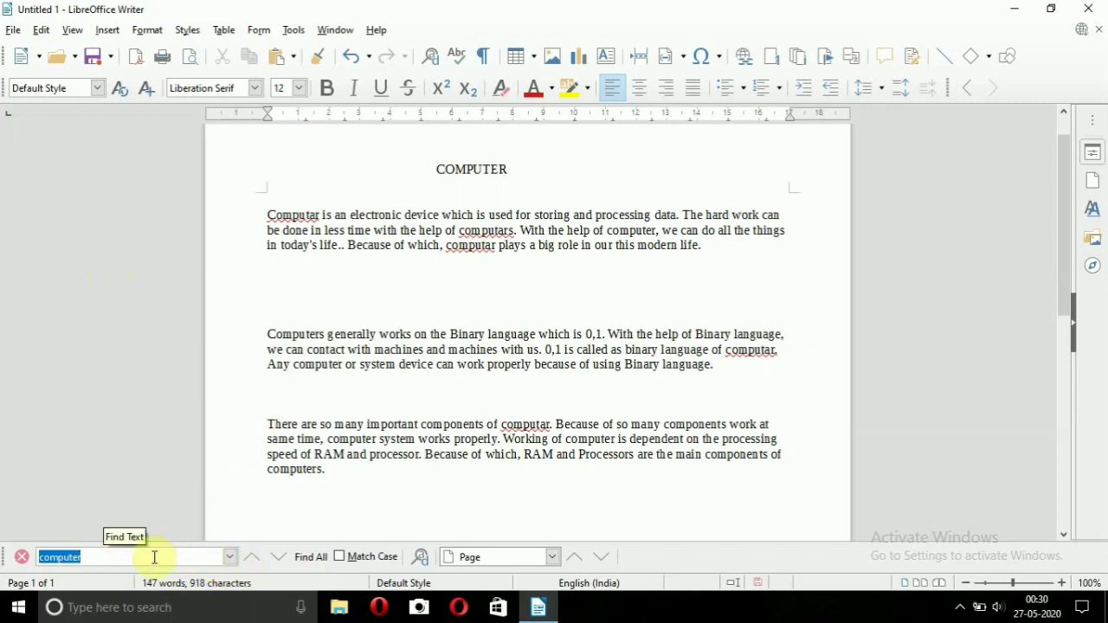
left_click(92, 555)
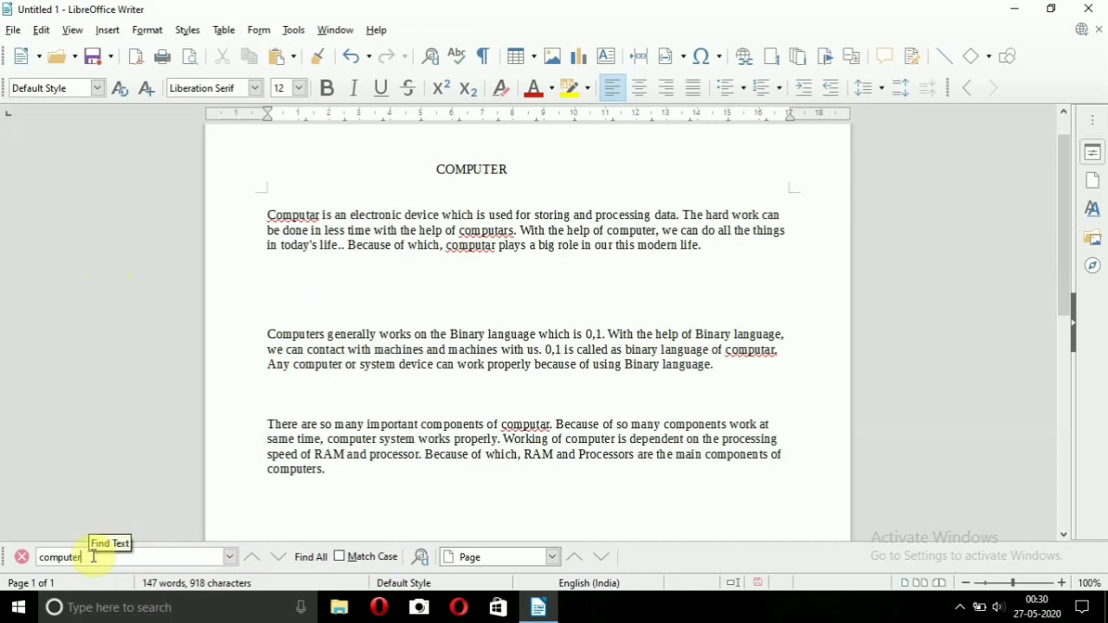
key("BackSpace")
key("BackSpace")
key("BackSpace")
key("BackSpace")
key("BackSpace")
key("BackSpace")
key("BackSpace")
key("BackSpace")
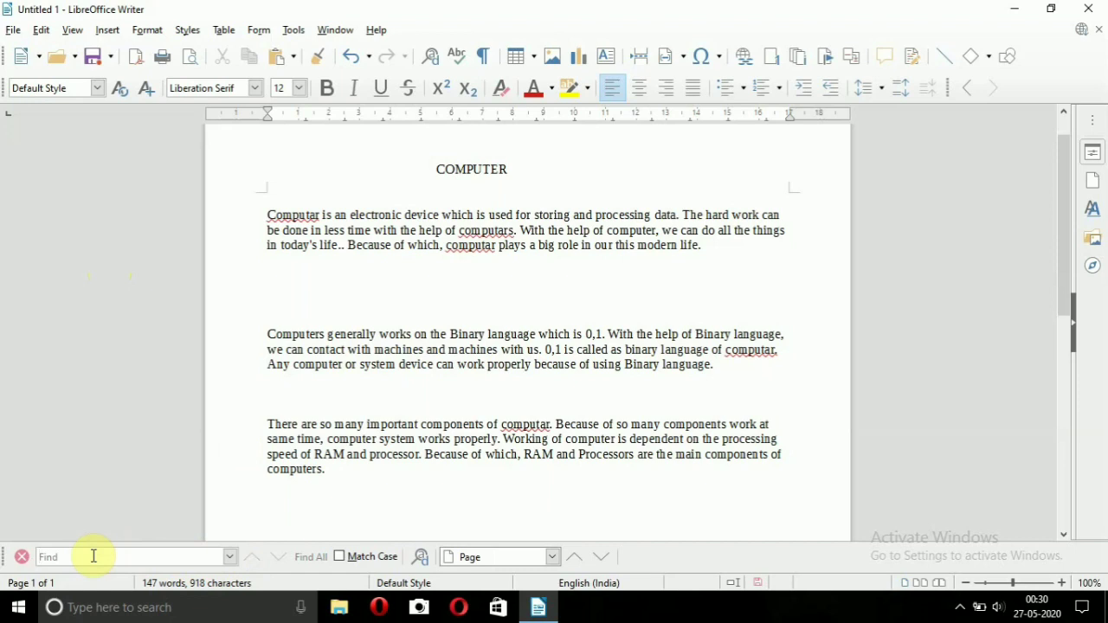
type("co")
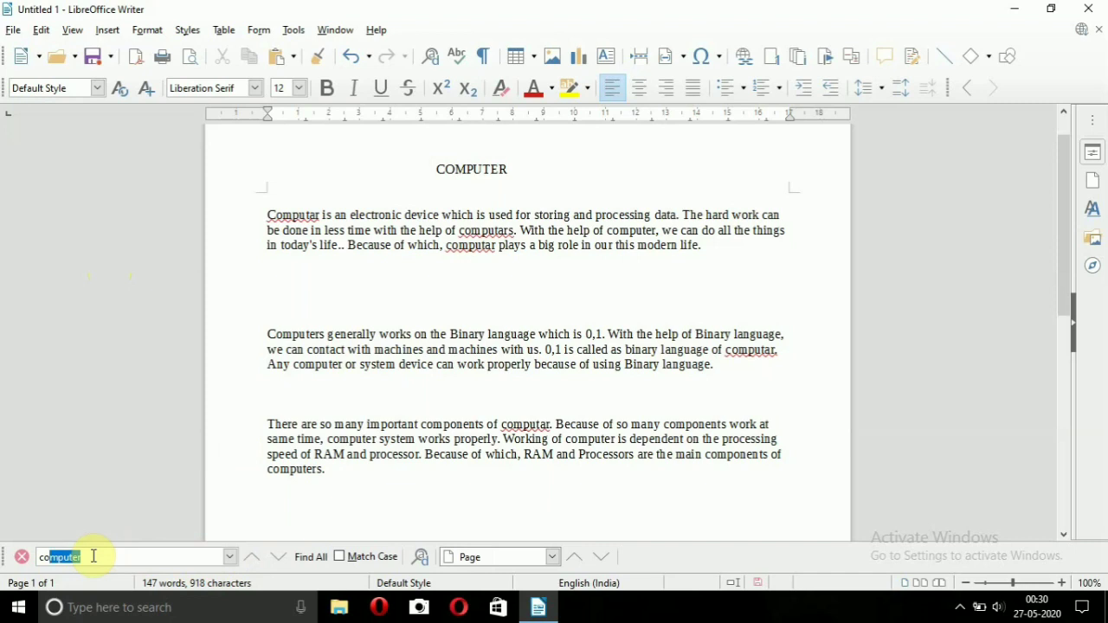
type("mputar")
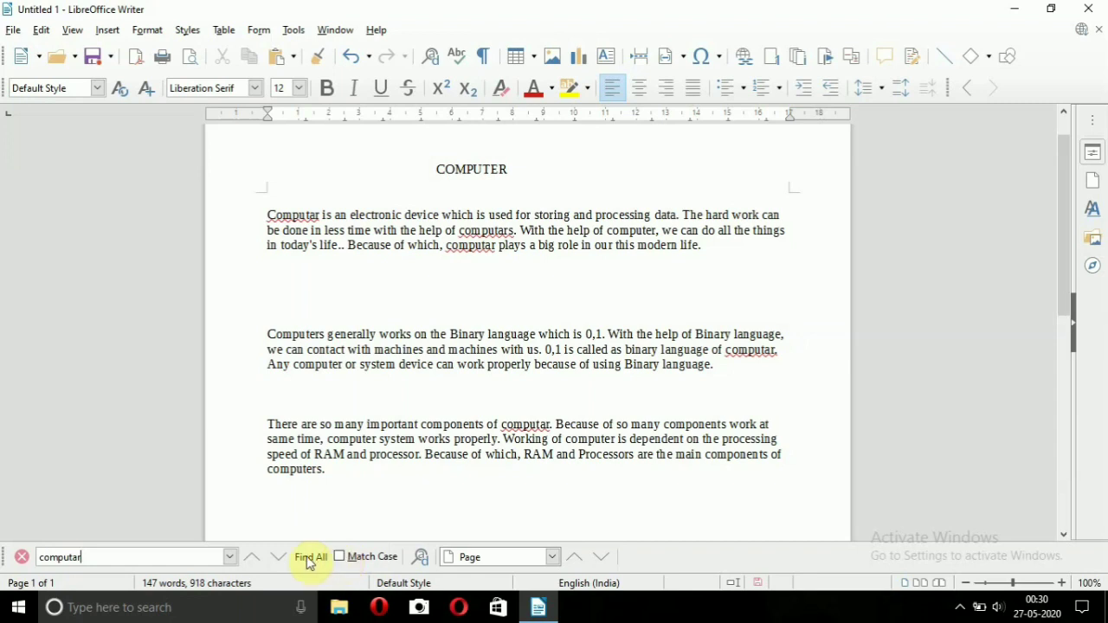
left_click(313, 559)
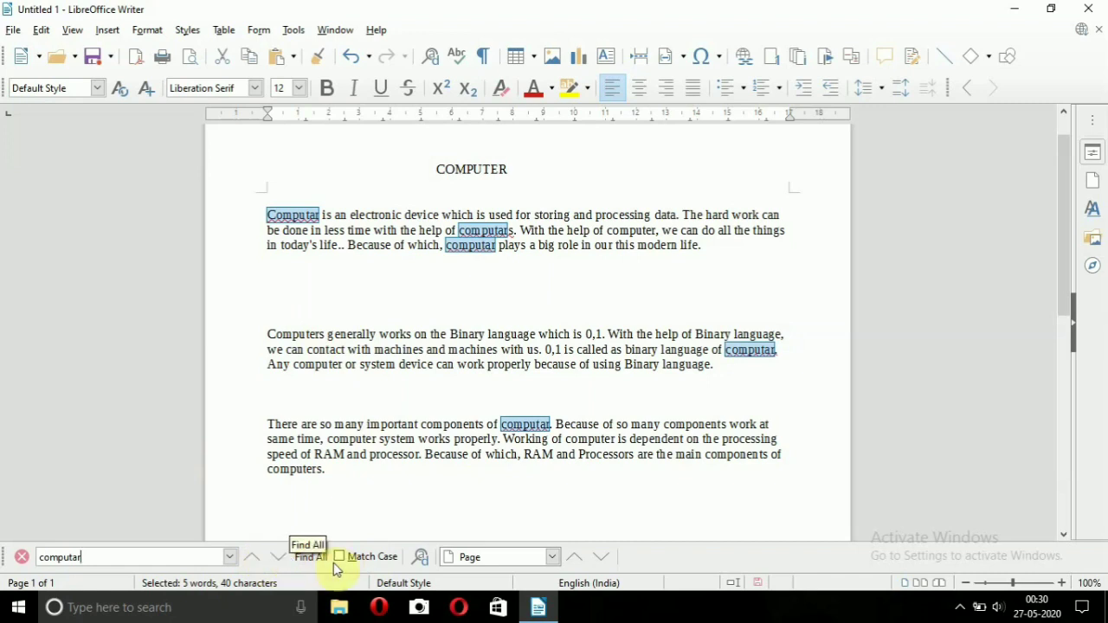
Step: Step forward and backward through the individual matches of "computar", ending at the first word of the opening paragraph
left_click(251, 561)
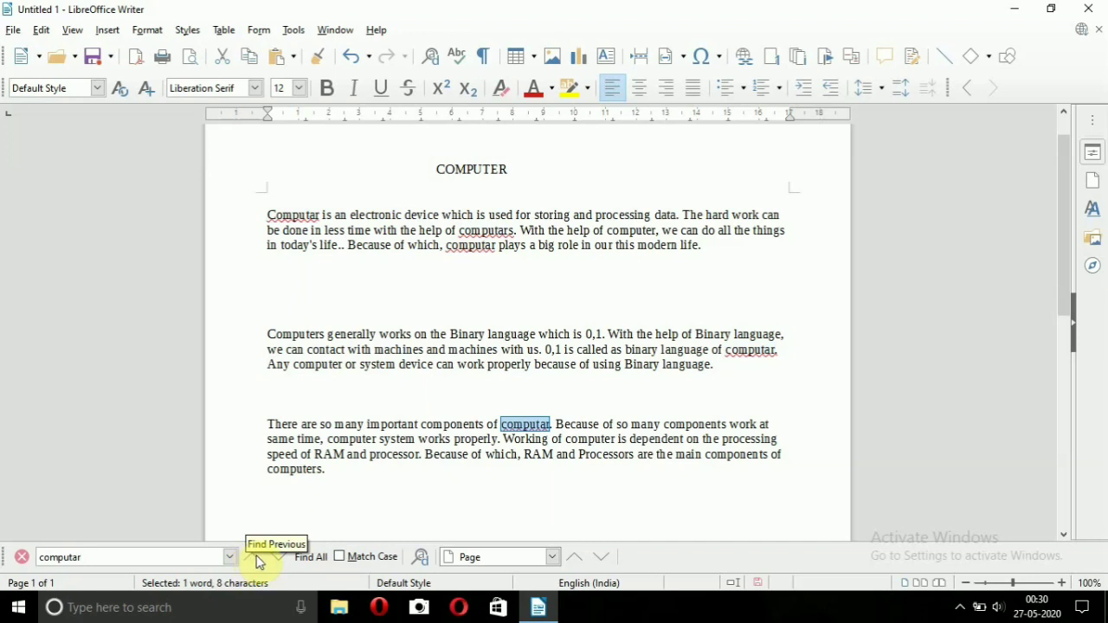
left_click(284, 561)
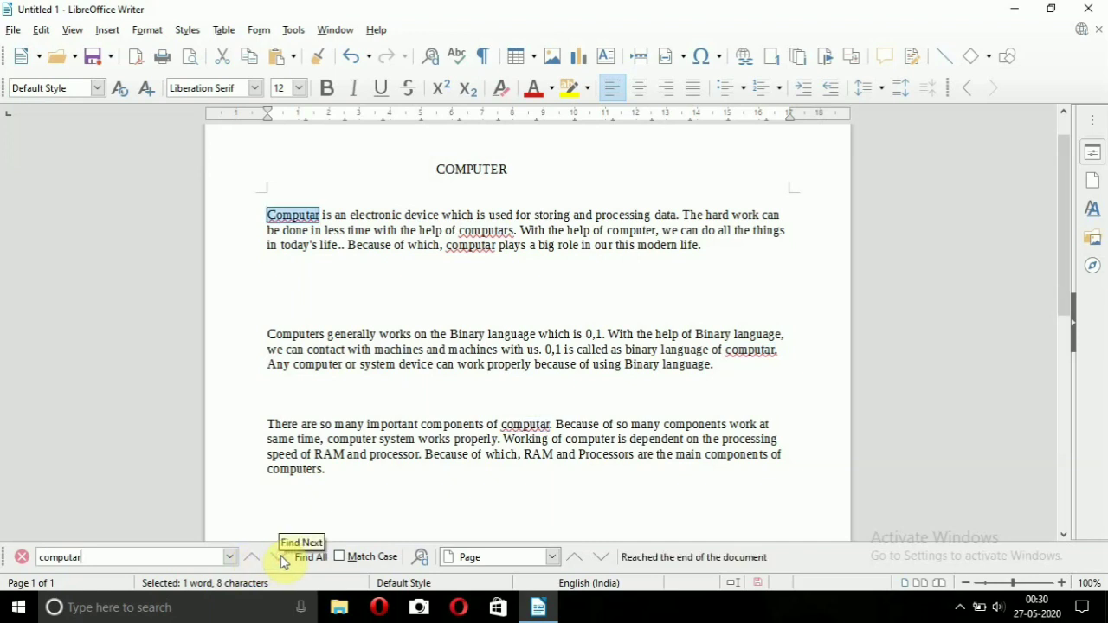
left_click(285, 561)
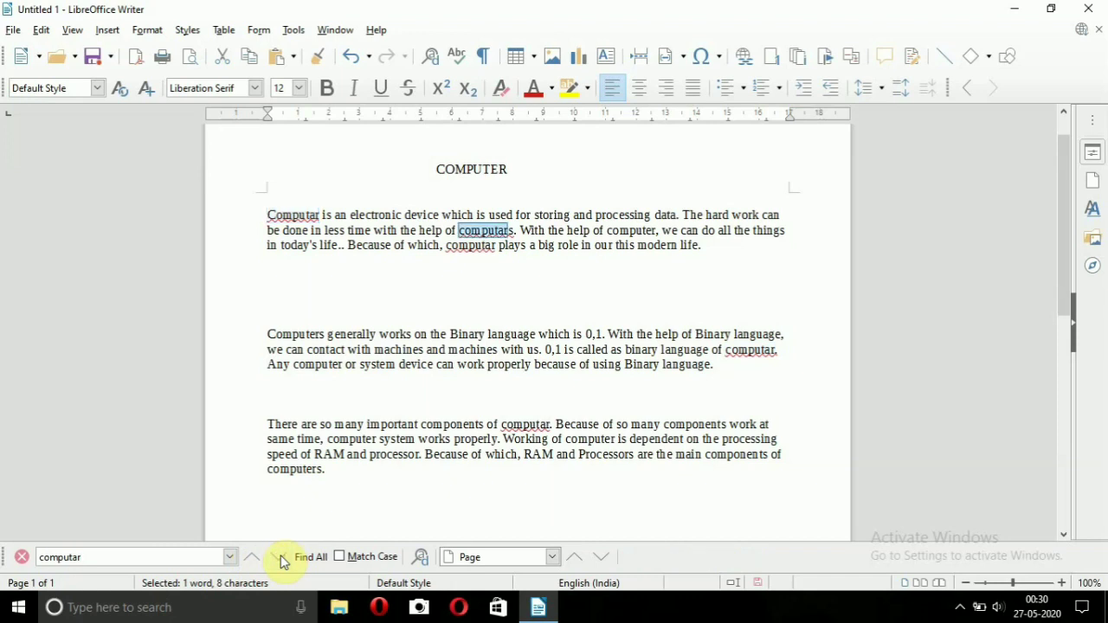
left_click(284, 561)
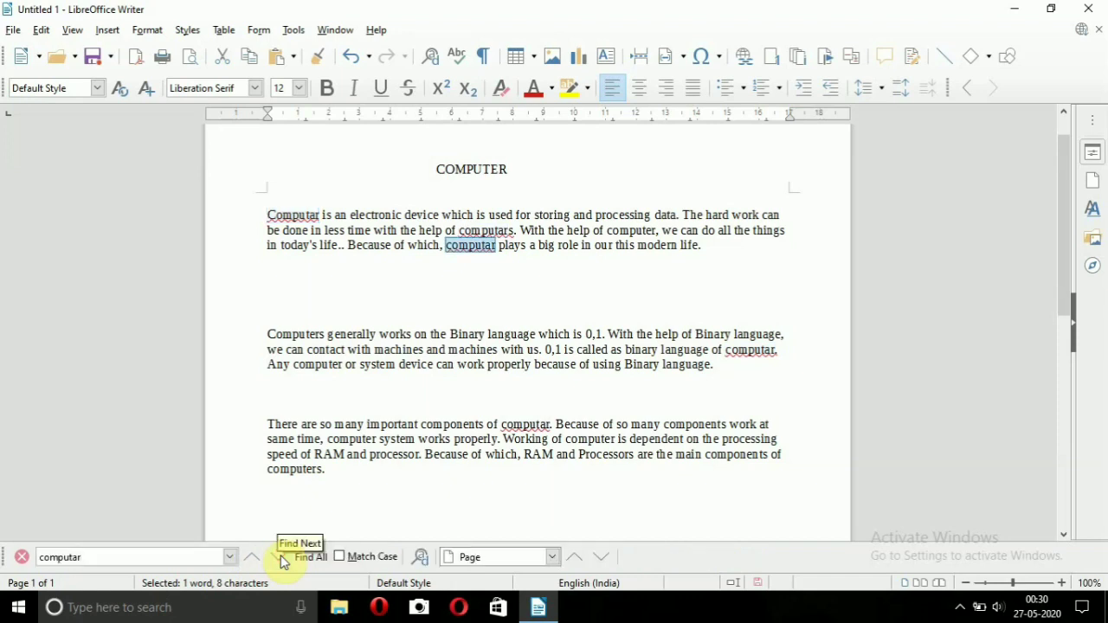
left_click(285, 561)
left_click(285, 560)
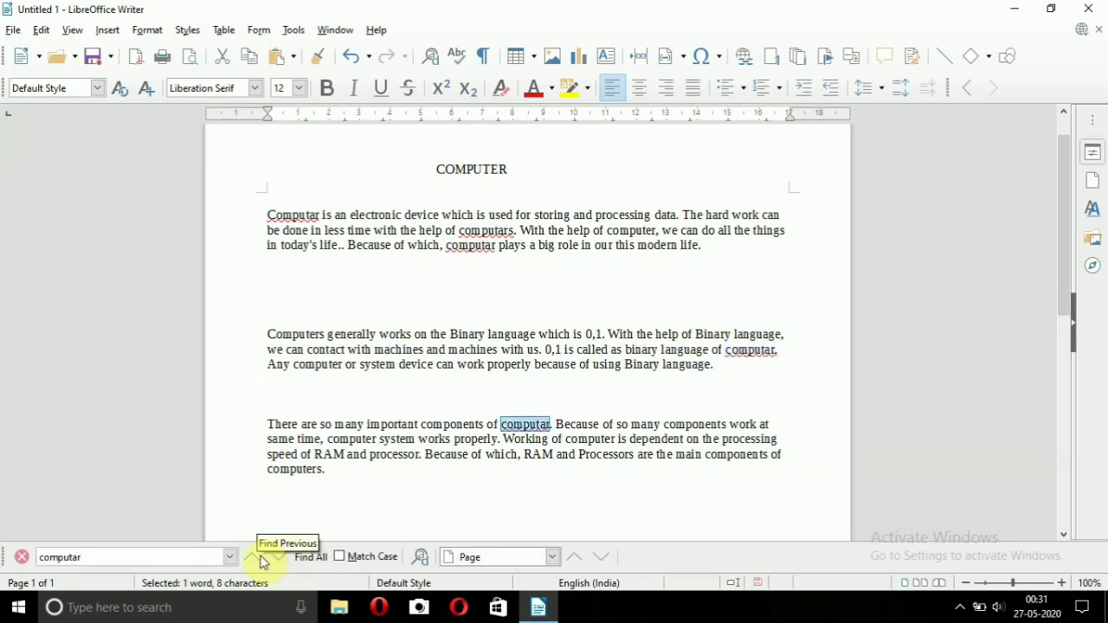
left_click(257, 561)
left_click(258, 561)
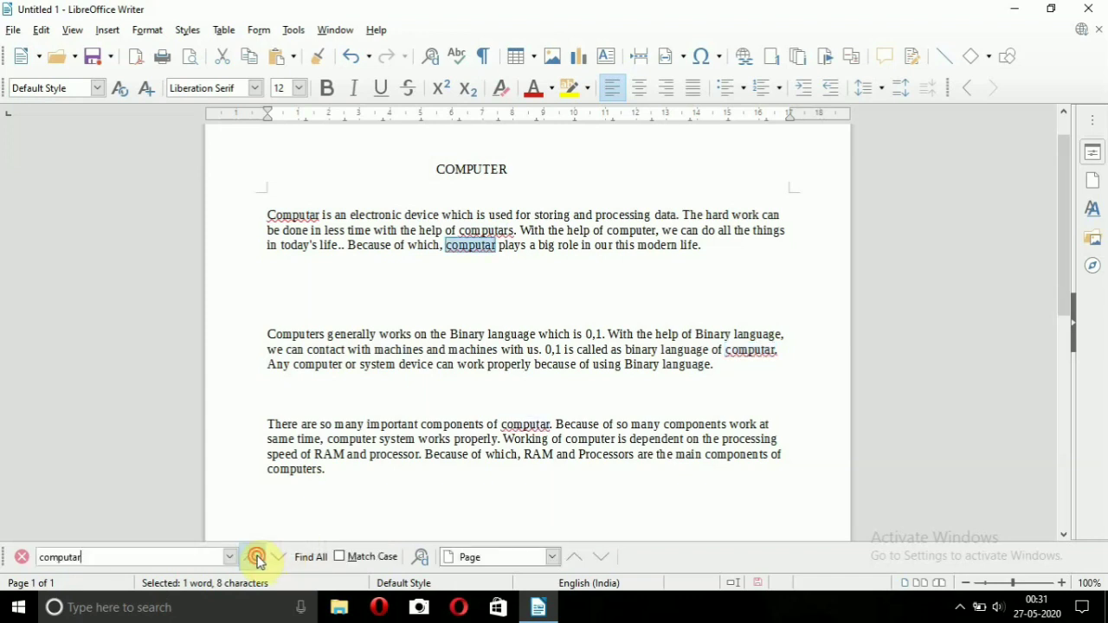
left_click(258, 562)
left_click(261, 562)
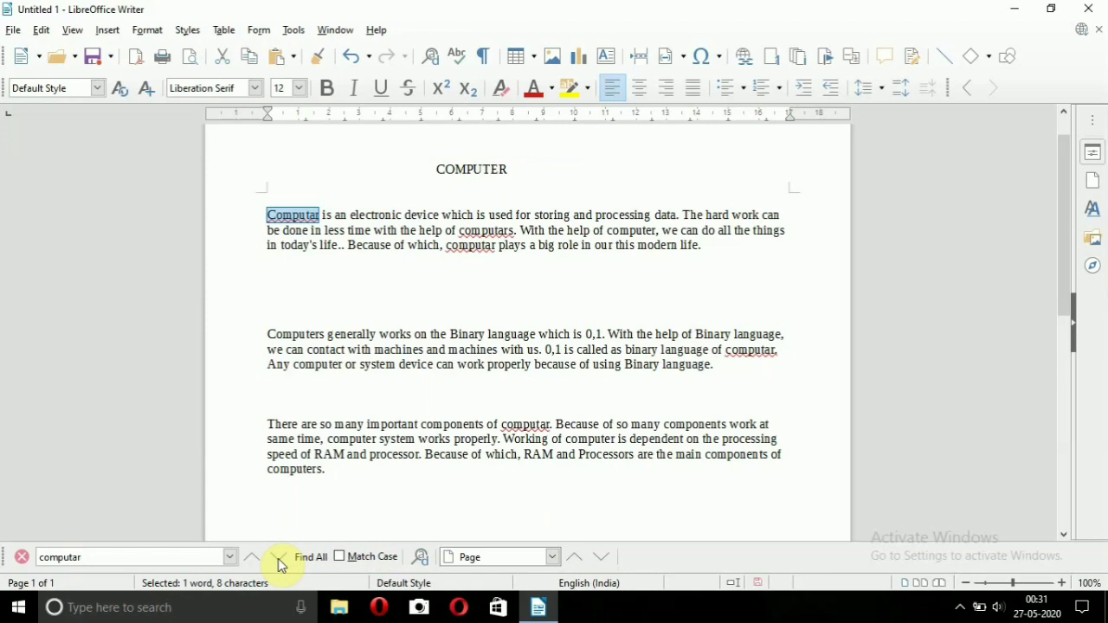
Step: Replace every "Computar" in the document with "computer" using Find & Replace, and close the search tools
left_click(41, 29)
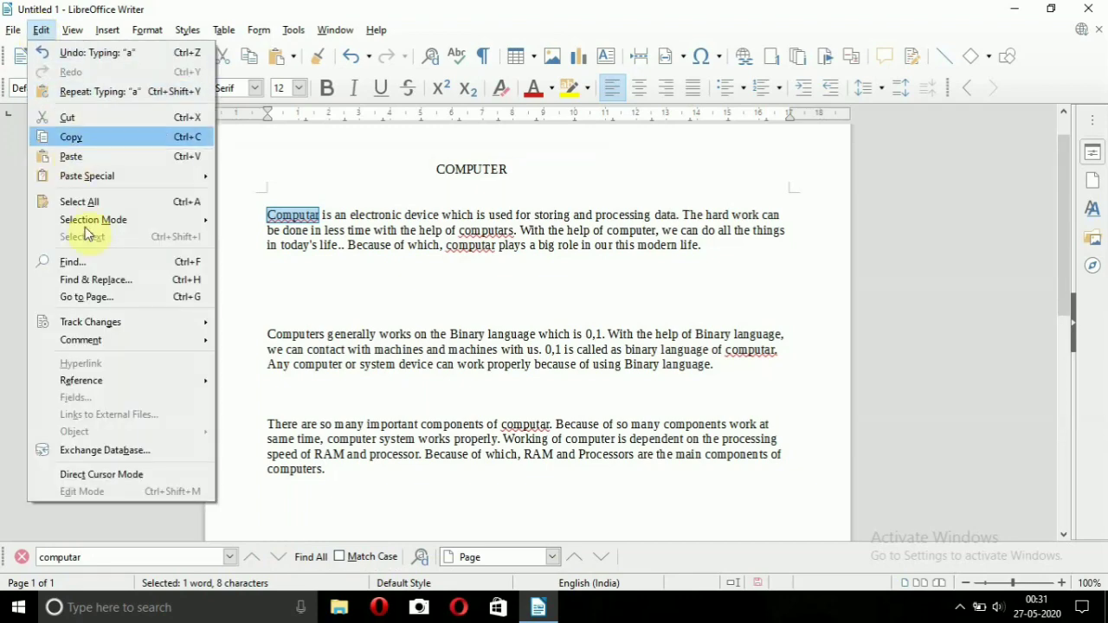
key("ctrl+h")
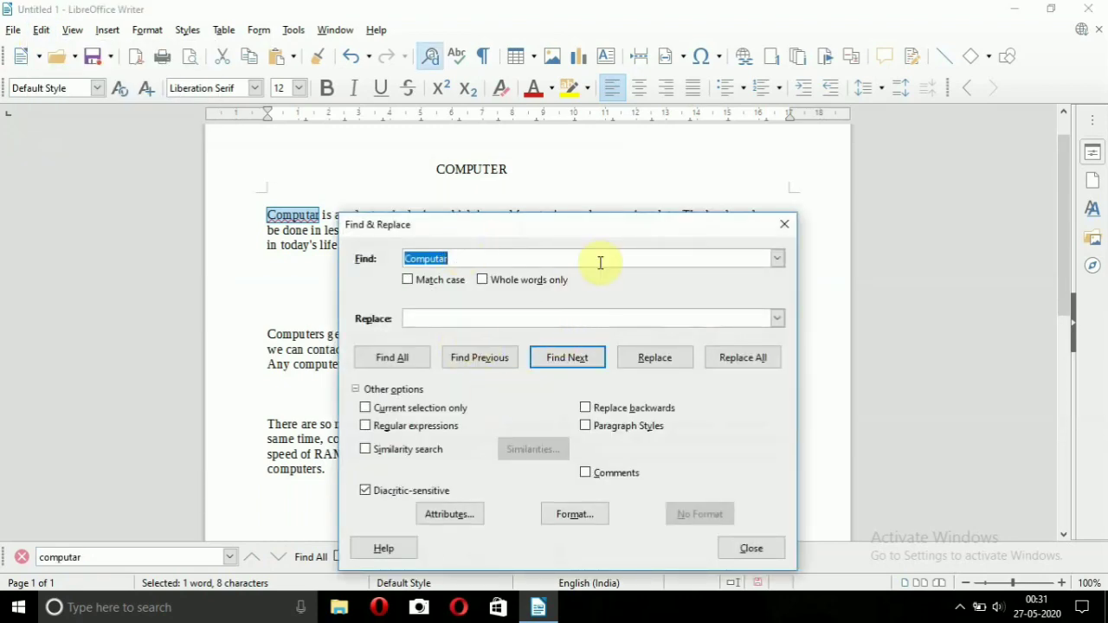
left_click_drag(609, 227, 604, 154)
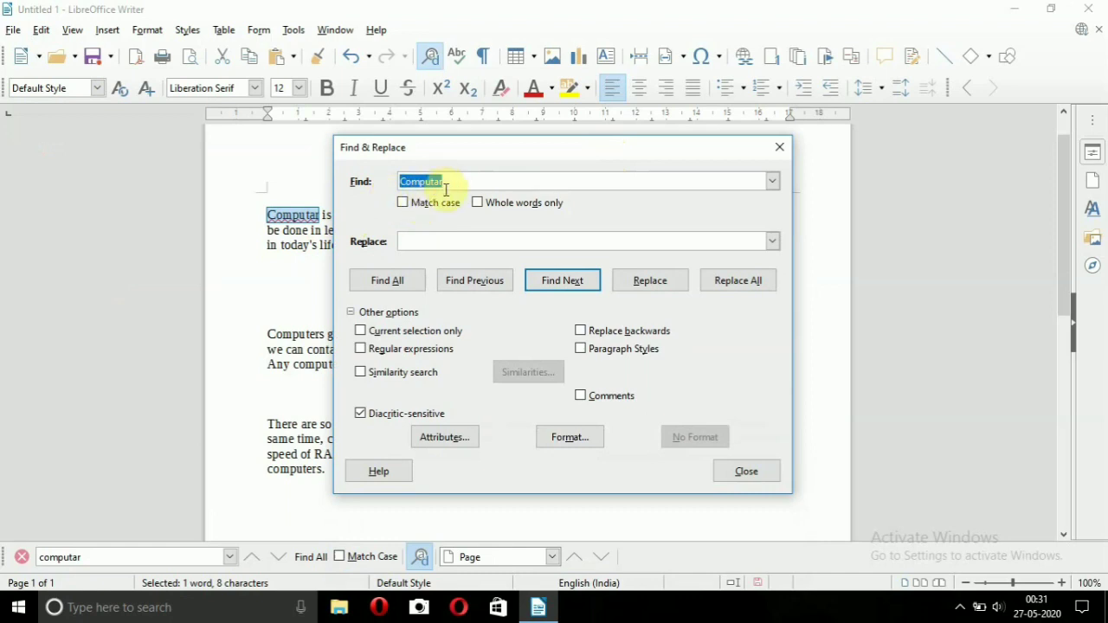
left_click(428, 240)
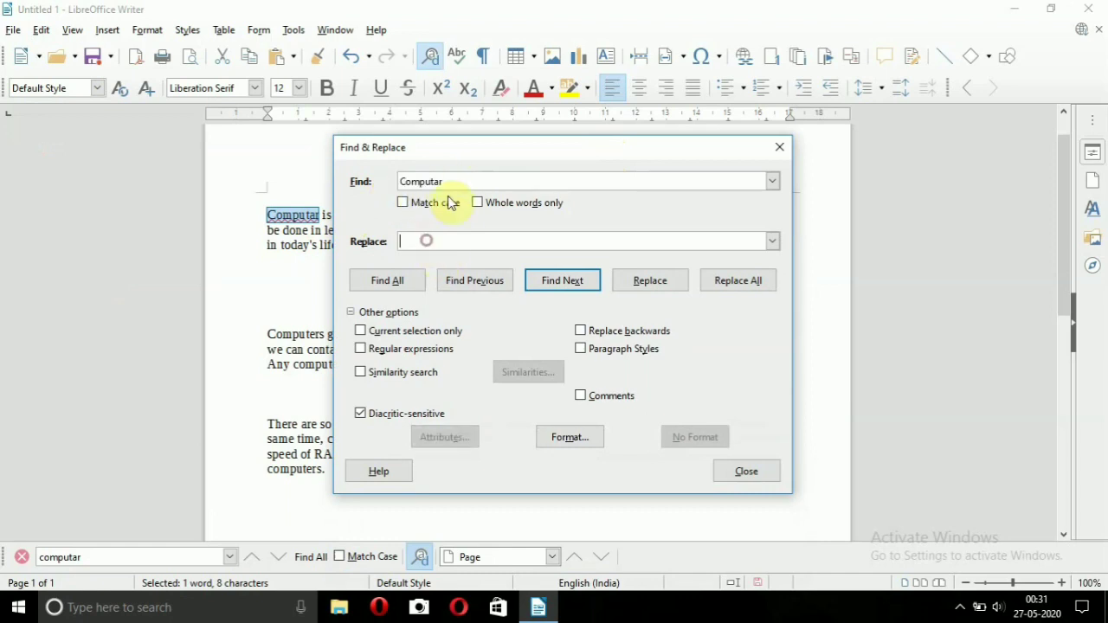
type("computer")
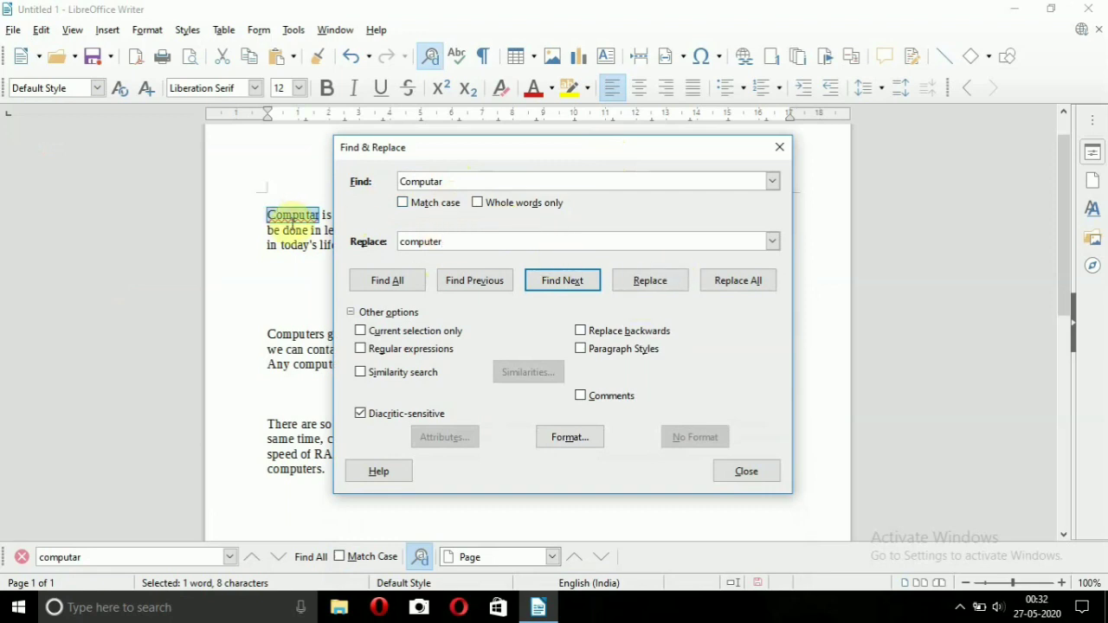
left_click(740, 286)
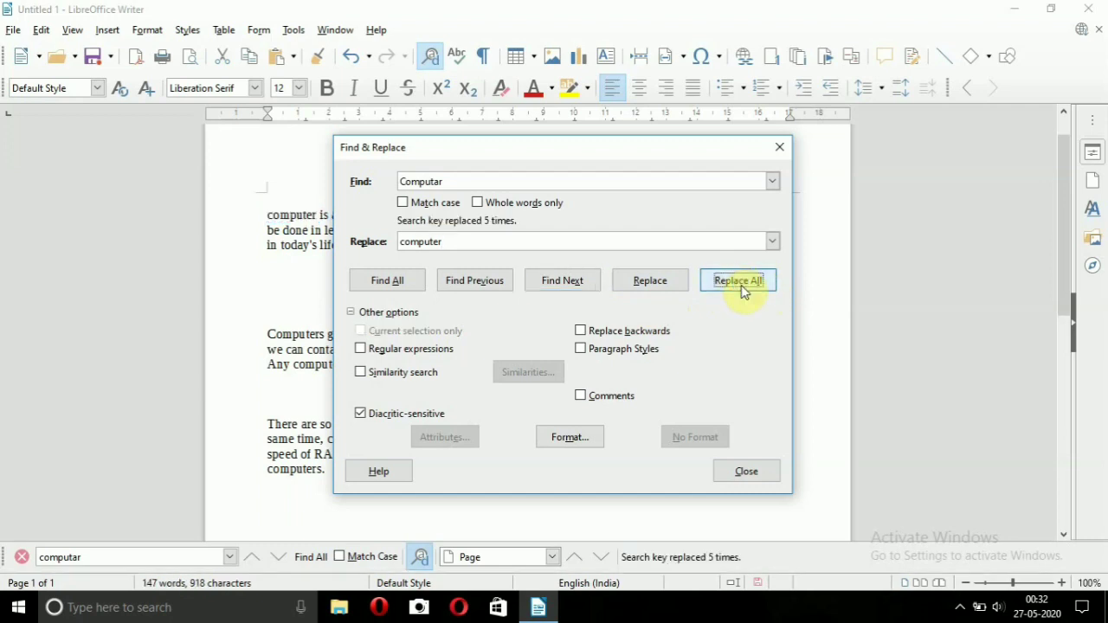
left_click(738, 468)
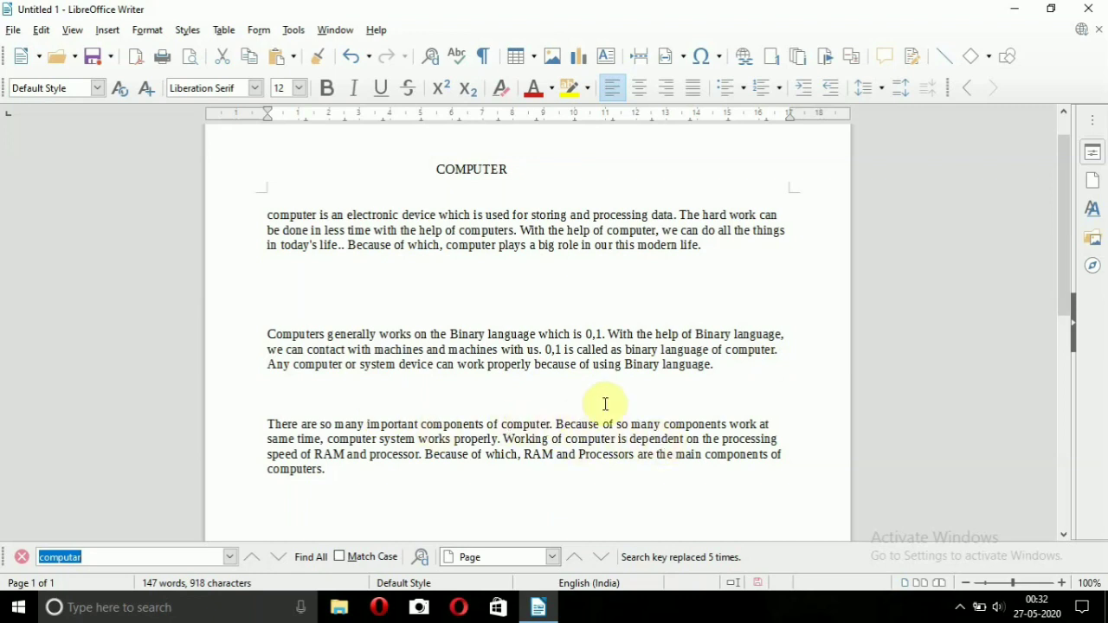
left_click(24, 558)
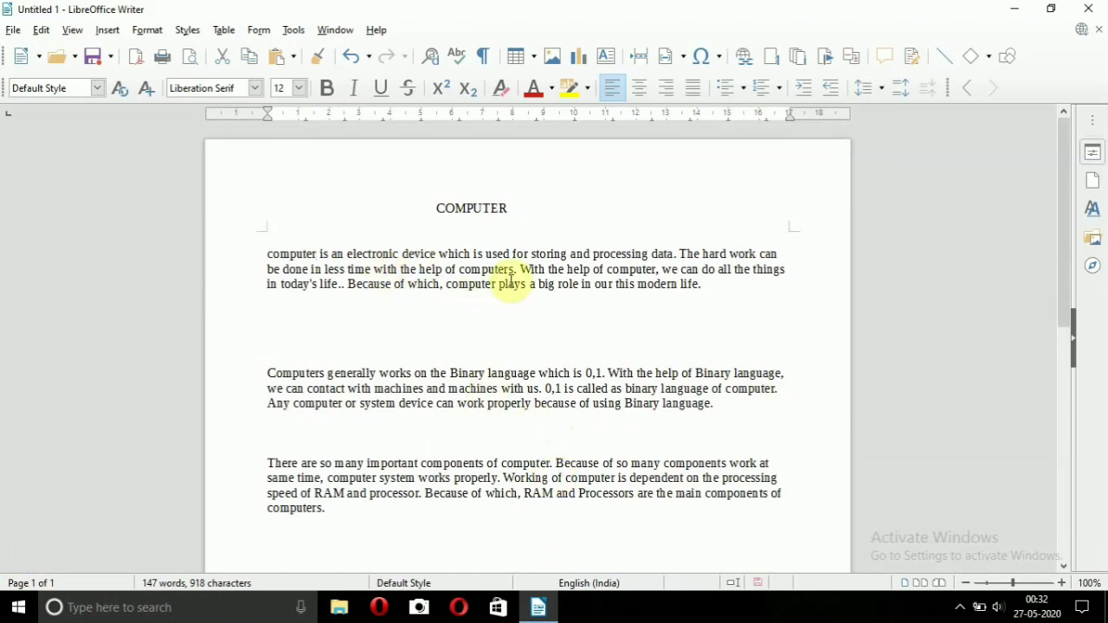
Step: Inspect the page header area that holds the title COMPUTER, and return to the body text
left_click(426, 209)
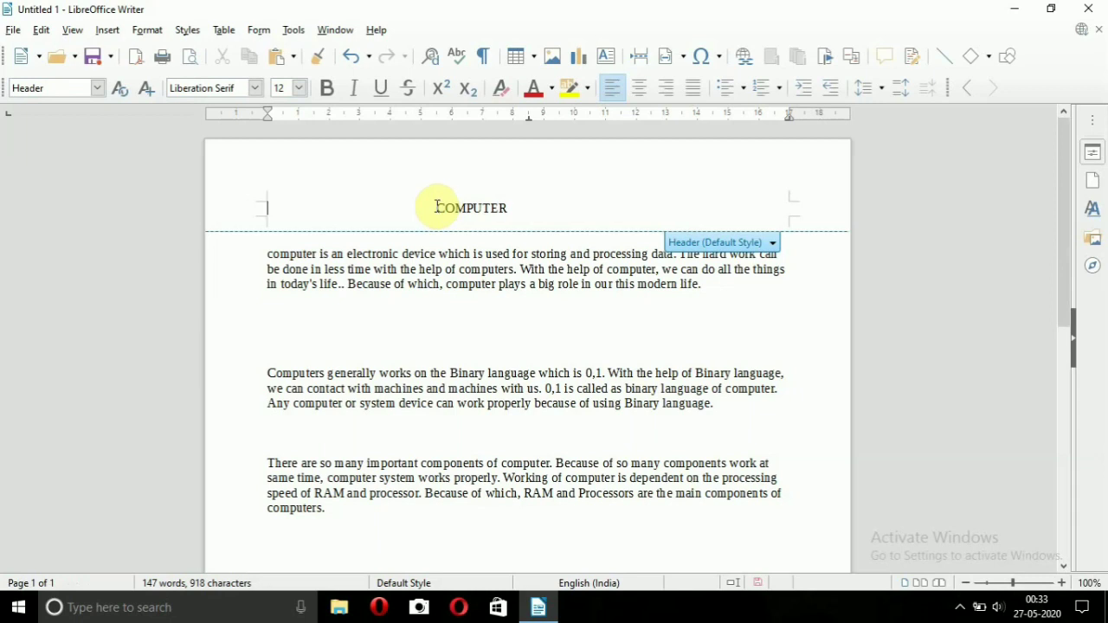
left_click(430, 209)
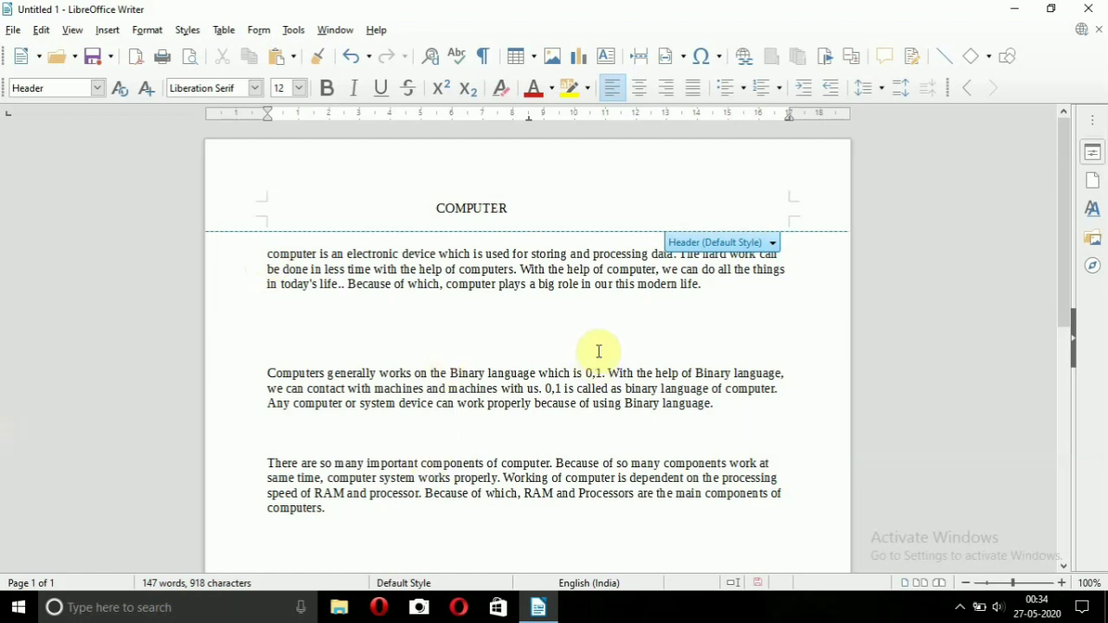
left_click(624, 331)
Step: Add a Default Style footer to the page, enter "science" near its right end, and return to the body text
scroll(625, 333, "down", 8)
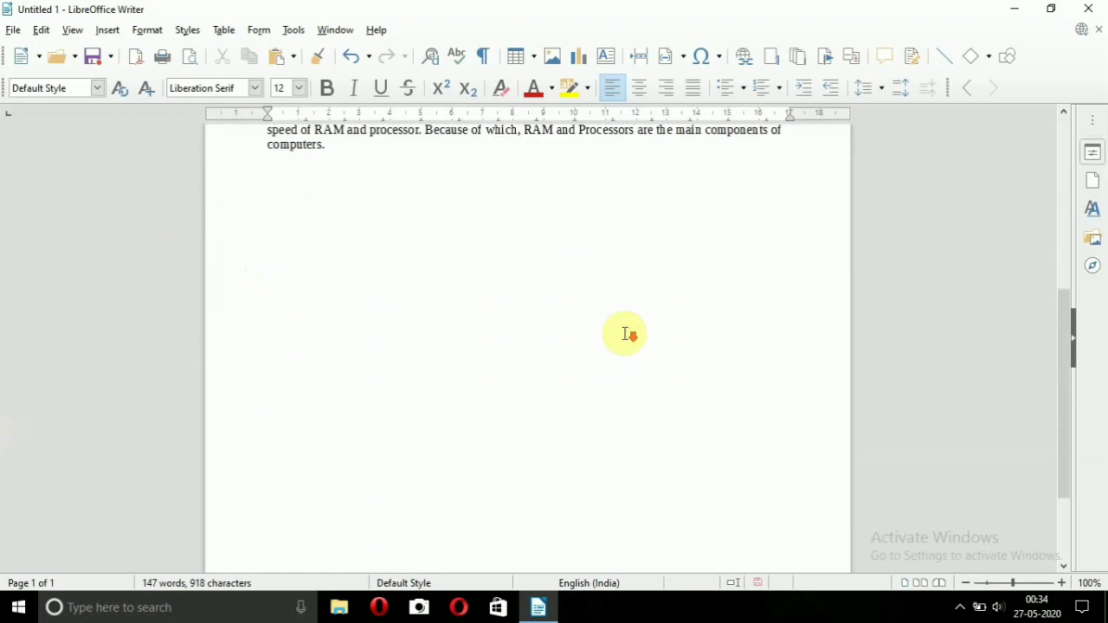
scroll(557, 502, "down", 3)
scroll(558, 490, "up", 5)
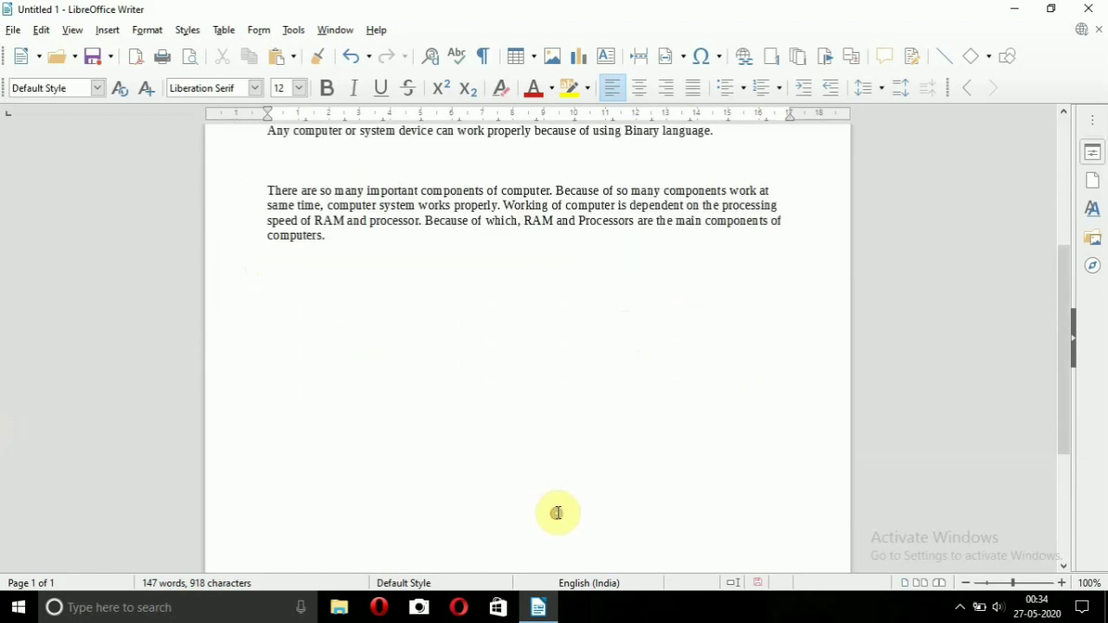
scroll(557, 513, "down", 3)
scroll(559, 511, "down", 2)
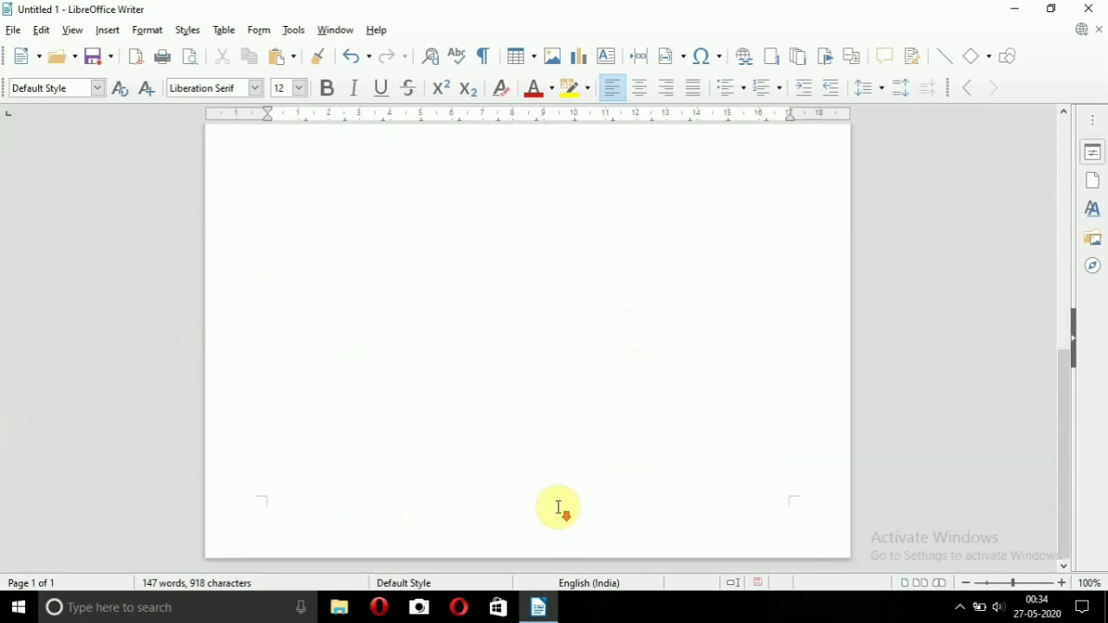
mouse_move(574, 512)
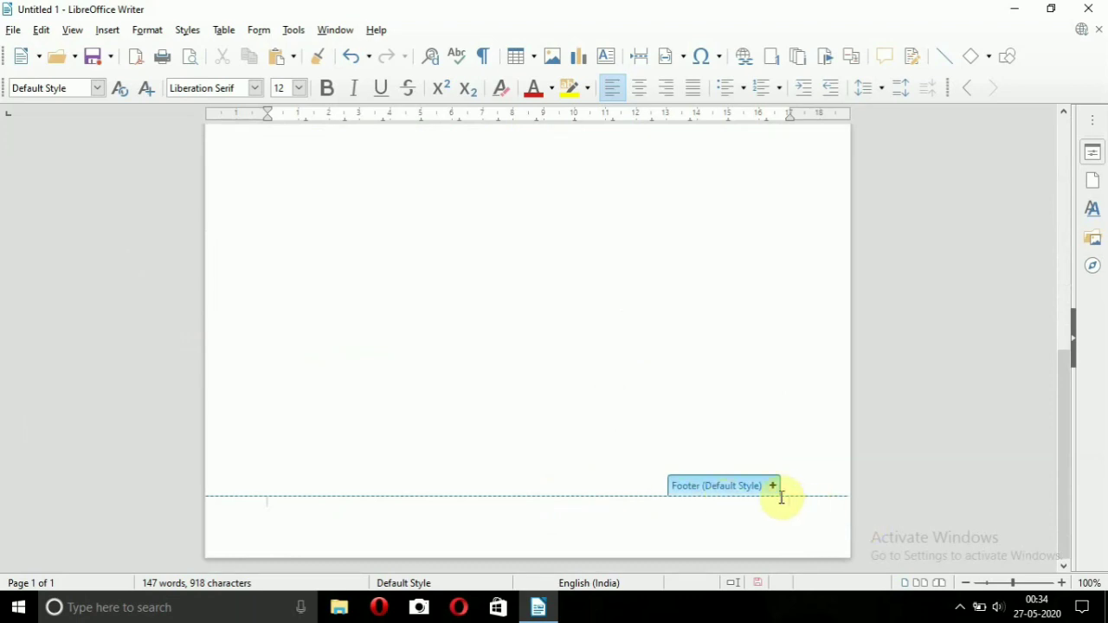
left_click(775, 490)
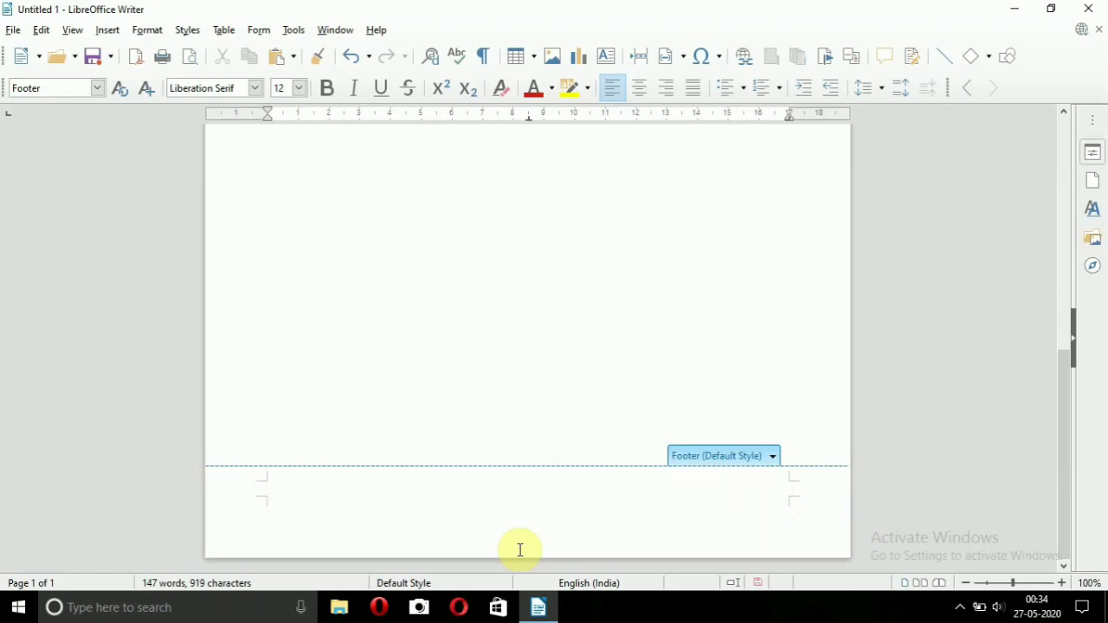
type("science")
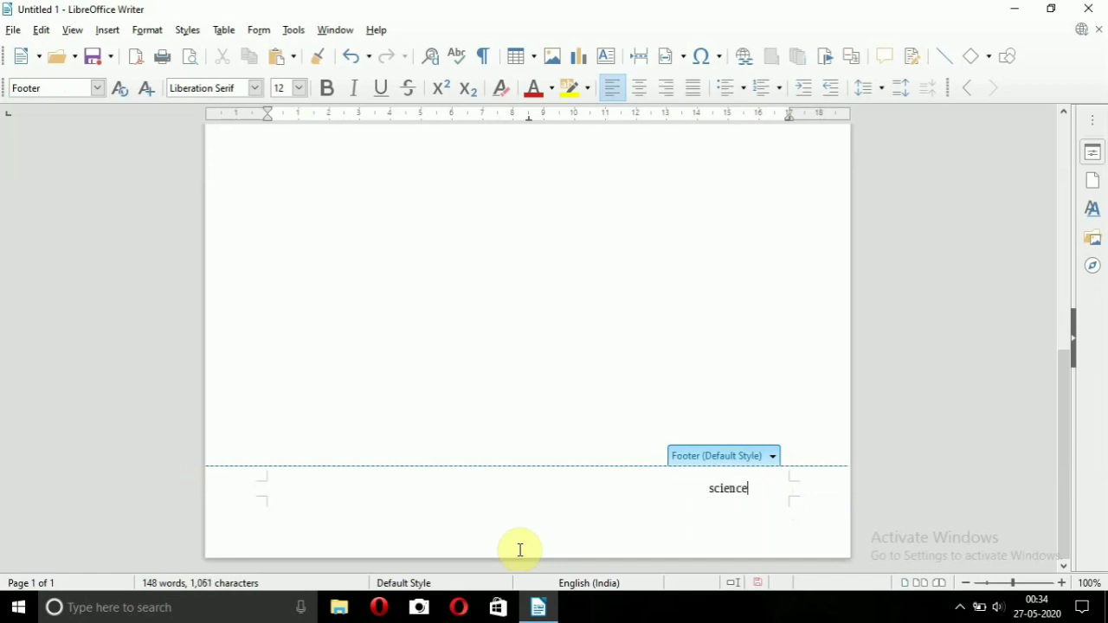
left_click(602, 251)
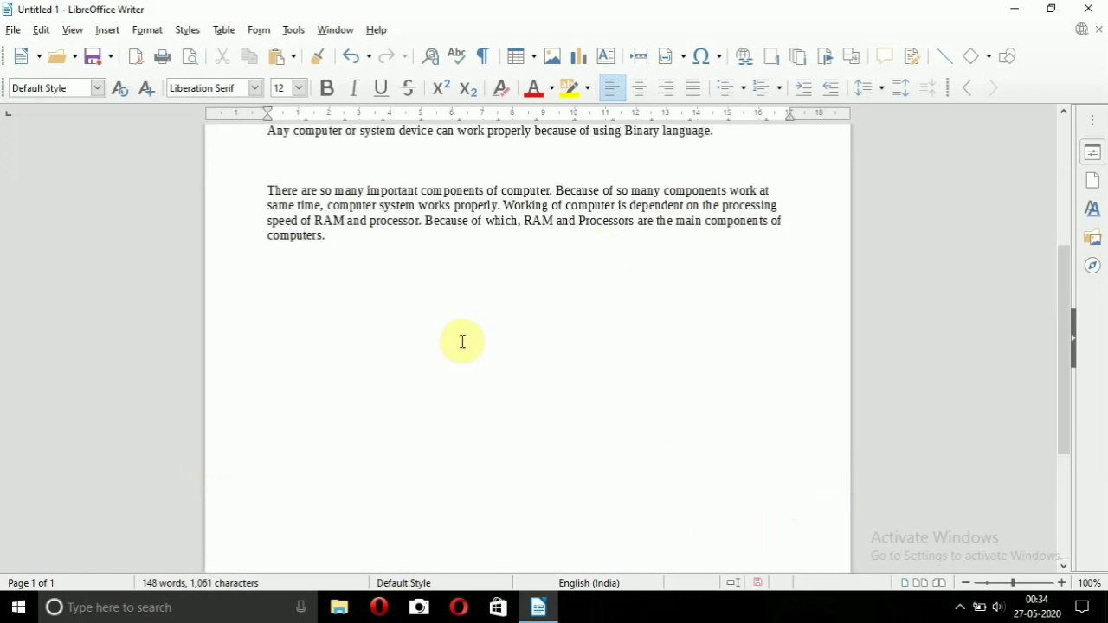
Step: Delete the second and third paragraphs, from "Computers generally works" to "the main components of computers."
scroll(467, 350, "down", 5)
scroll(469, 357, "up", 10)
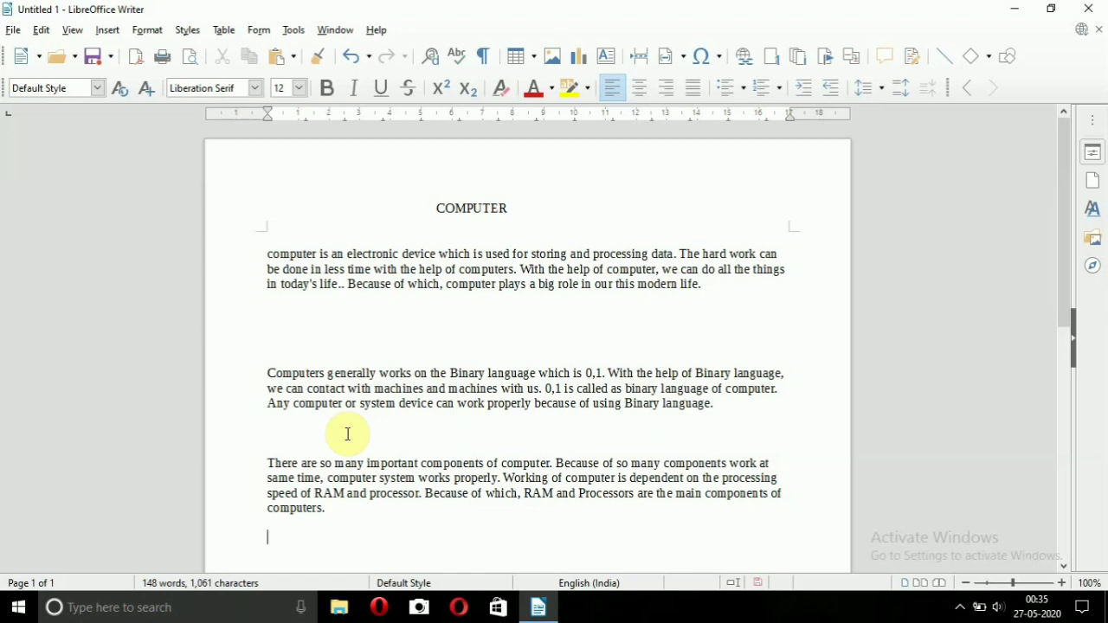
scroll(364, 428, "down", 6)
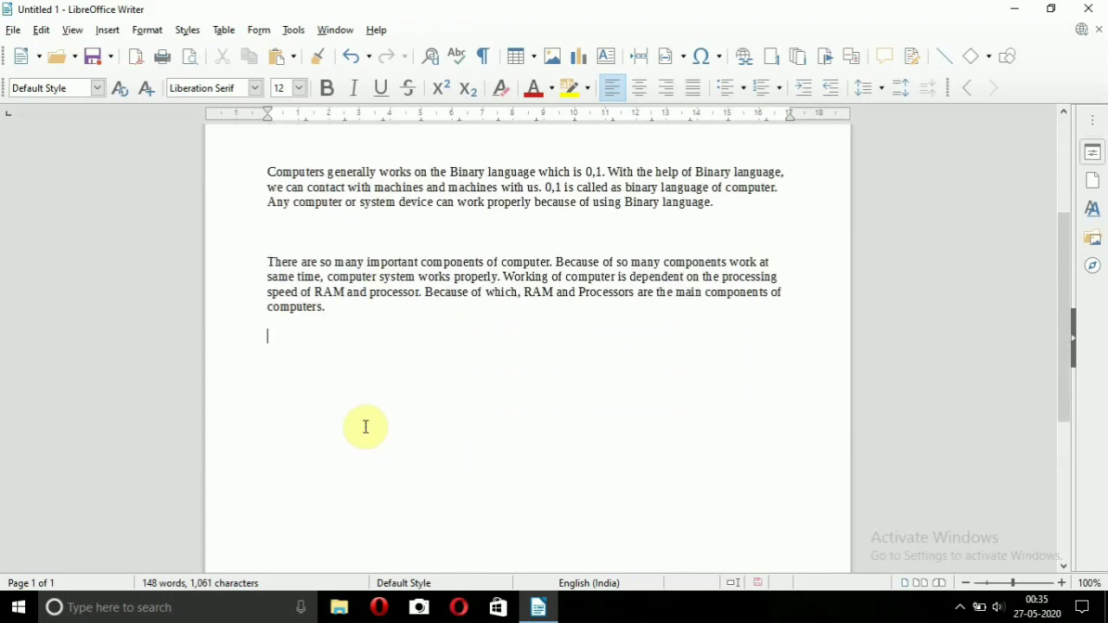
scroll(365, 426, "up", 6)
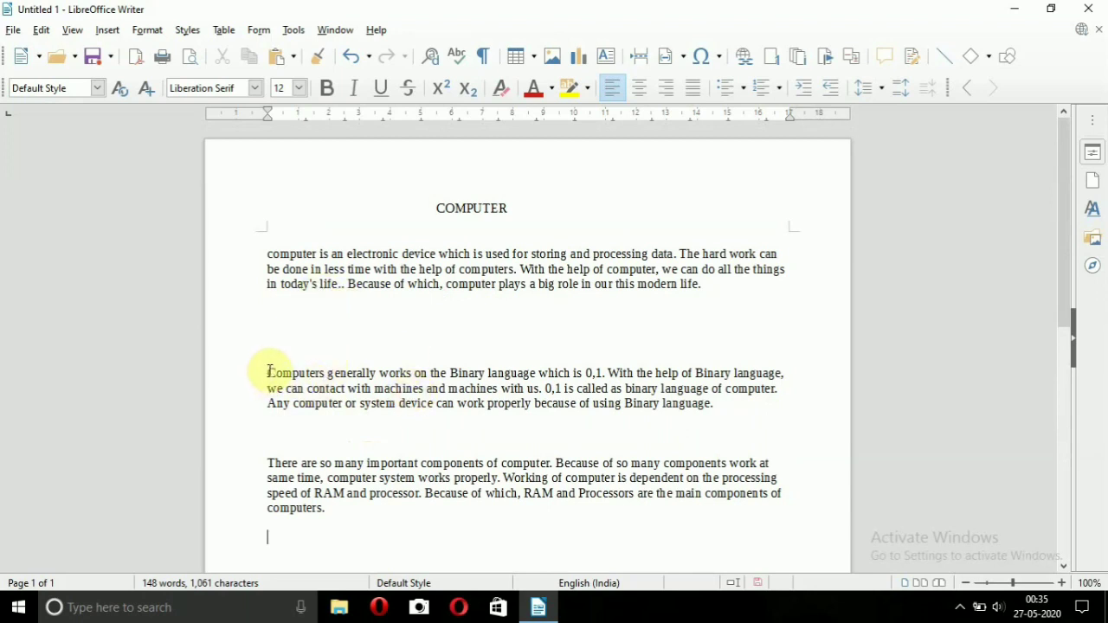
left_click_drag(268, 370, 655, 523)
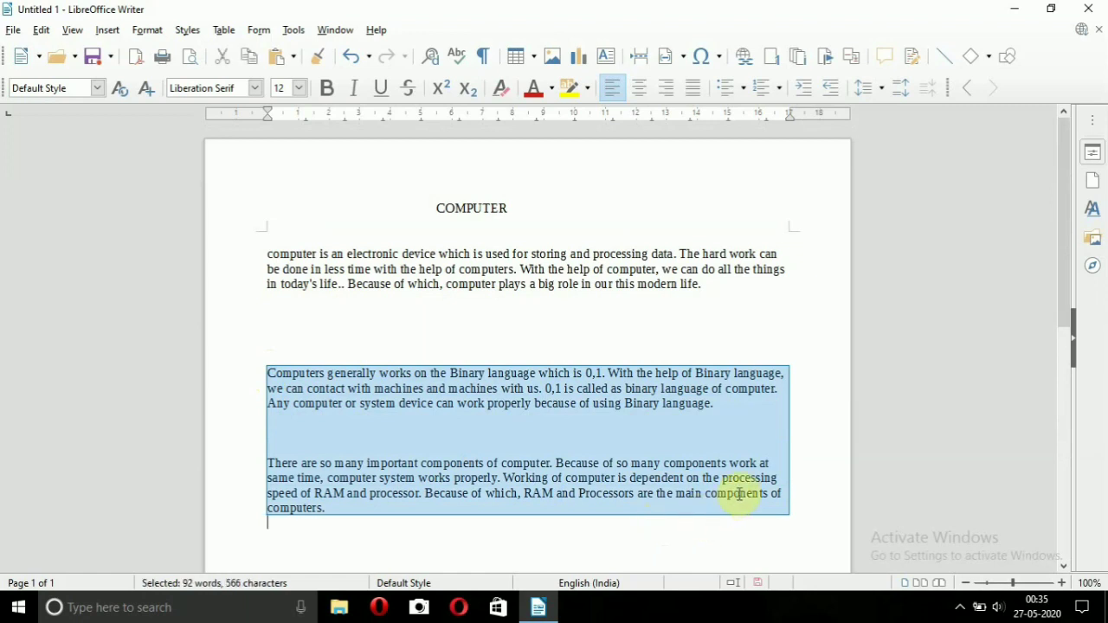
key("Delete")
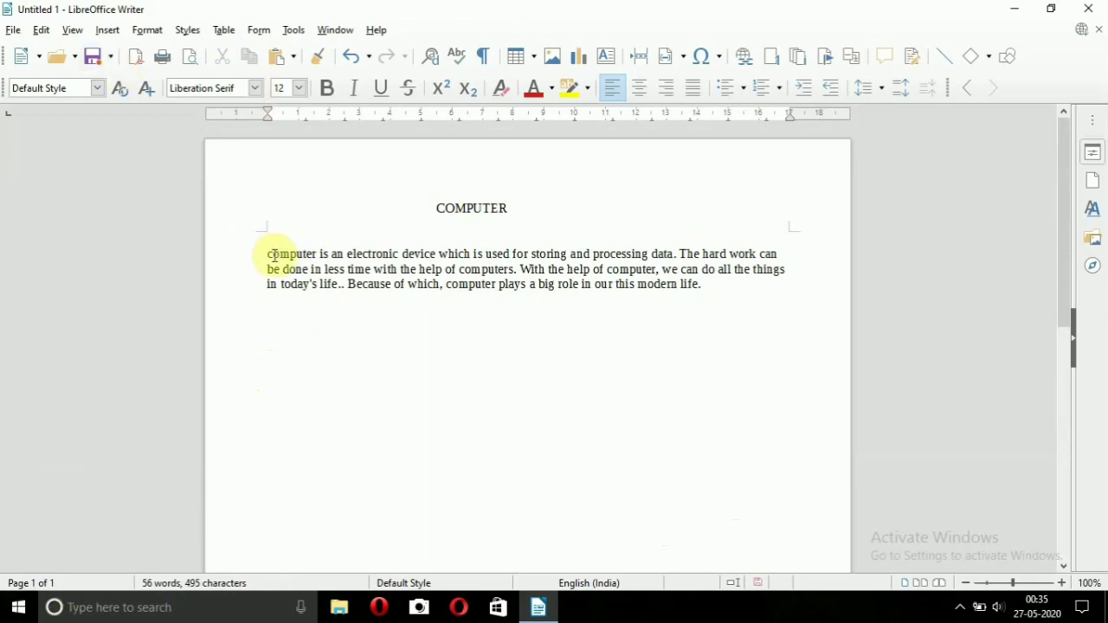
left_click_drag(264, 255, 708, 302)
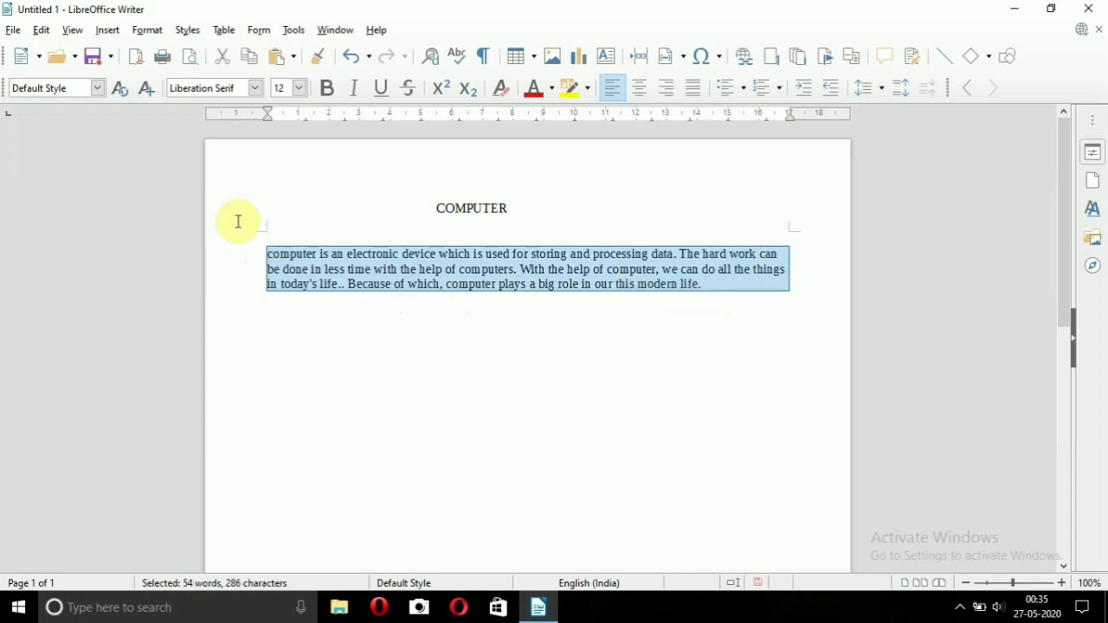
left_click(302, 303)
left_click_drag(268, 255, 395, 377)
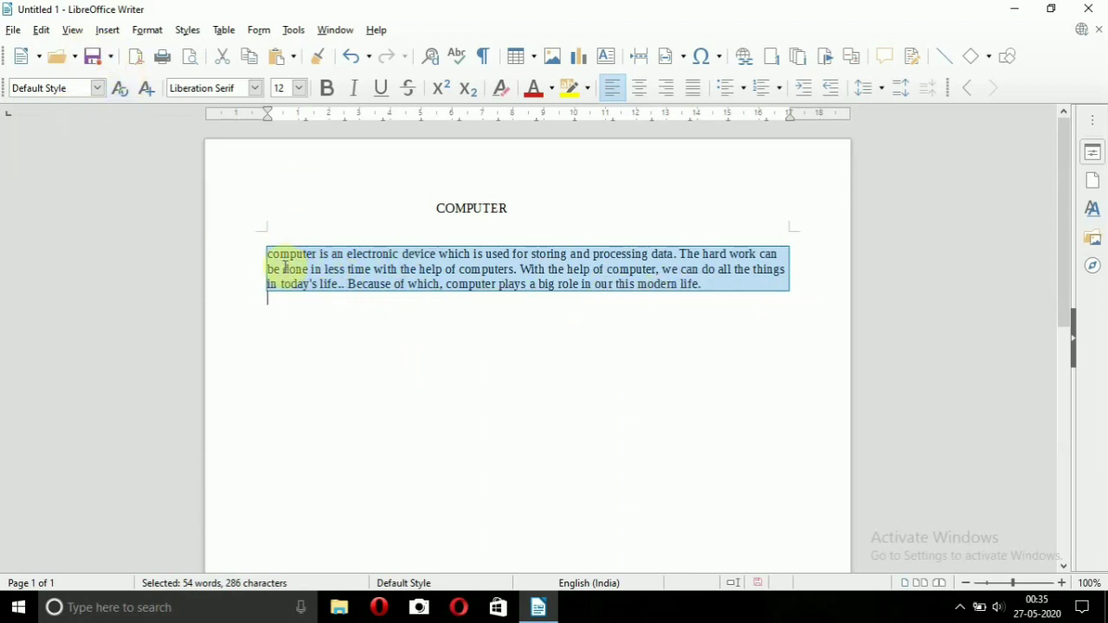
Step: Write "Cut" and "copy" spaced apart on a line below the paragraph, and remove both words again
left_click(279, 394)
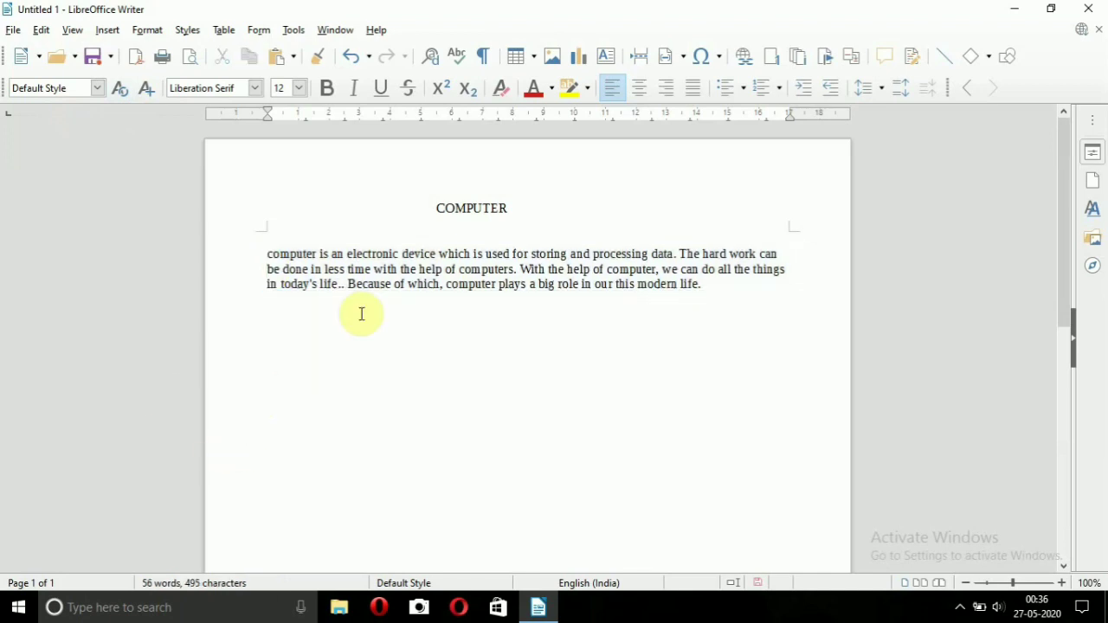
type("cut  copy")
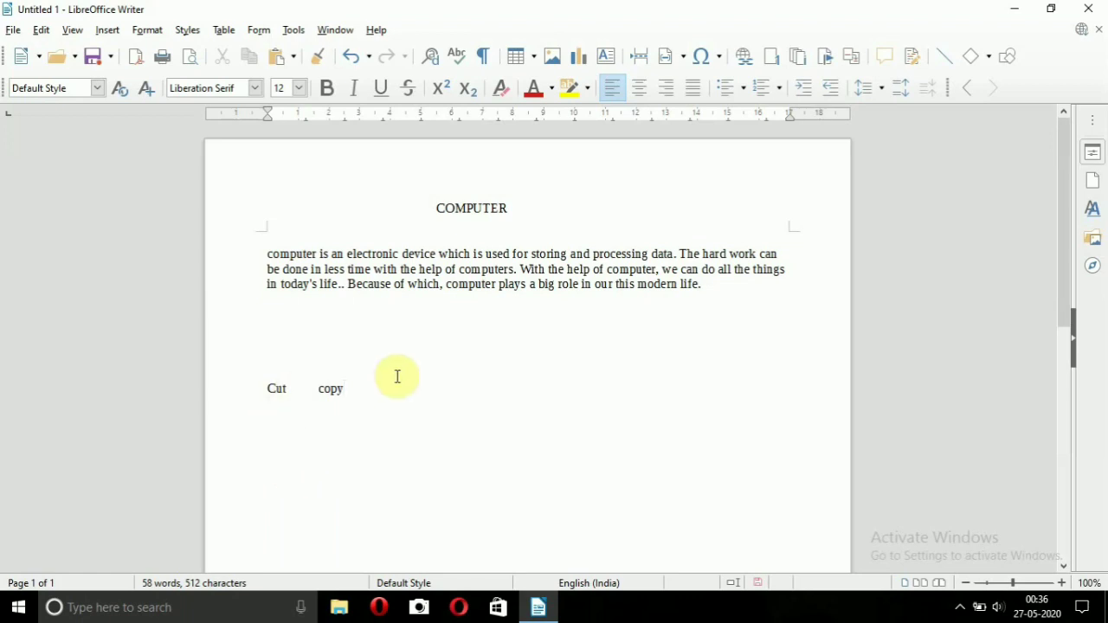
left_click(319, 389)
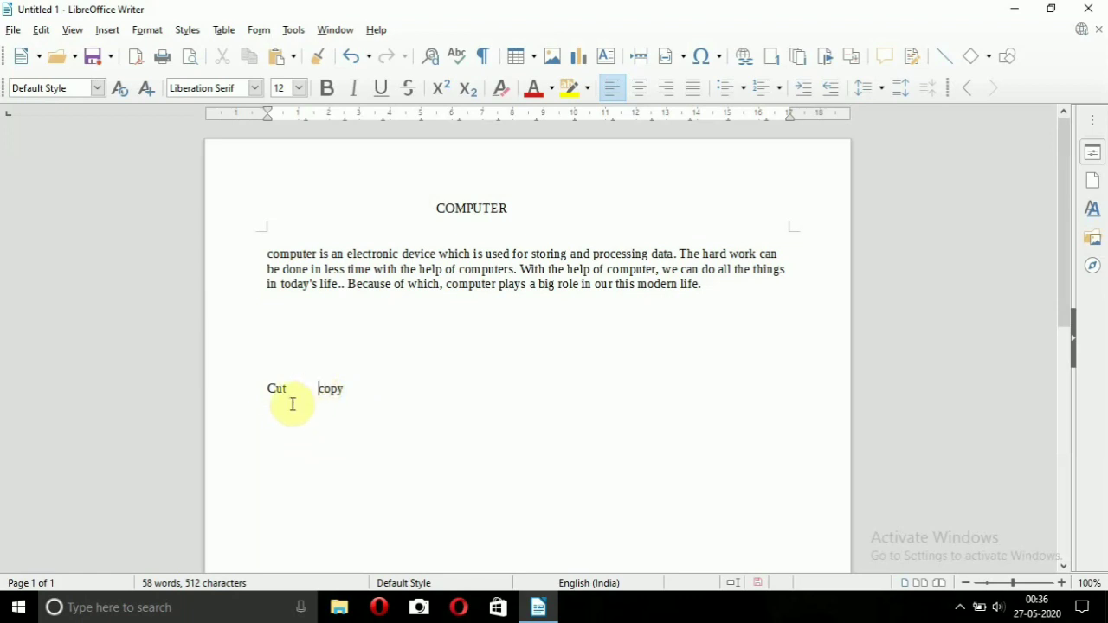
left_click_drag(267, 389, 357, 374)
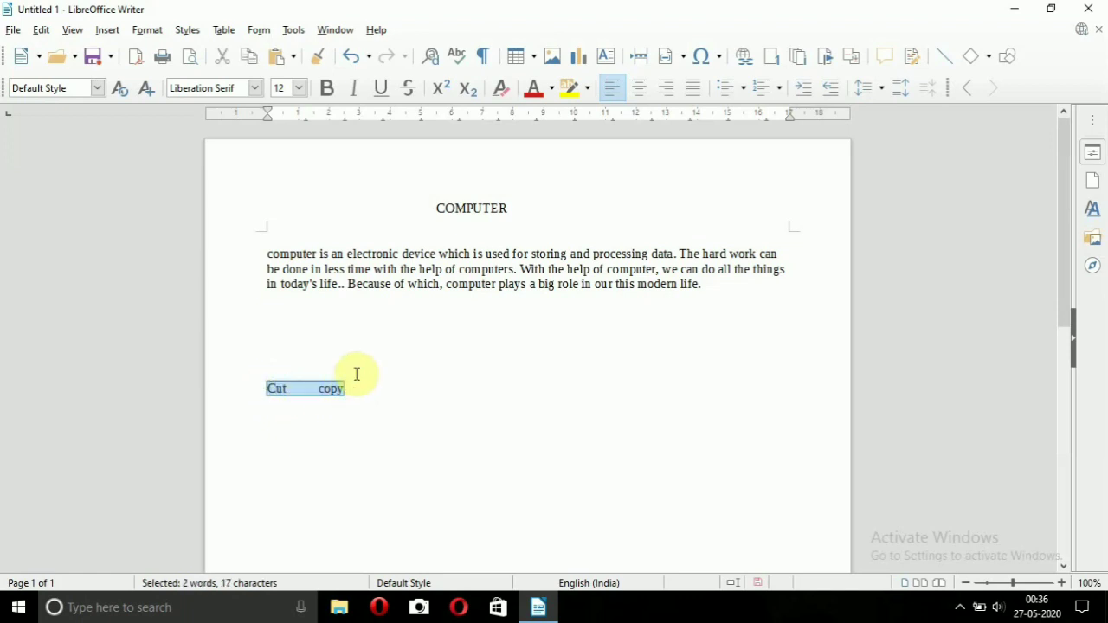
key("ctrl+x")
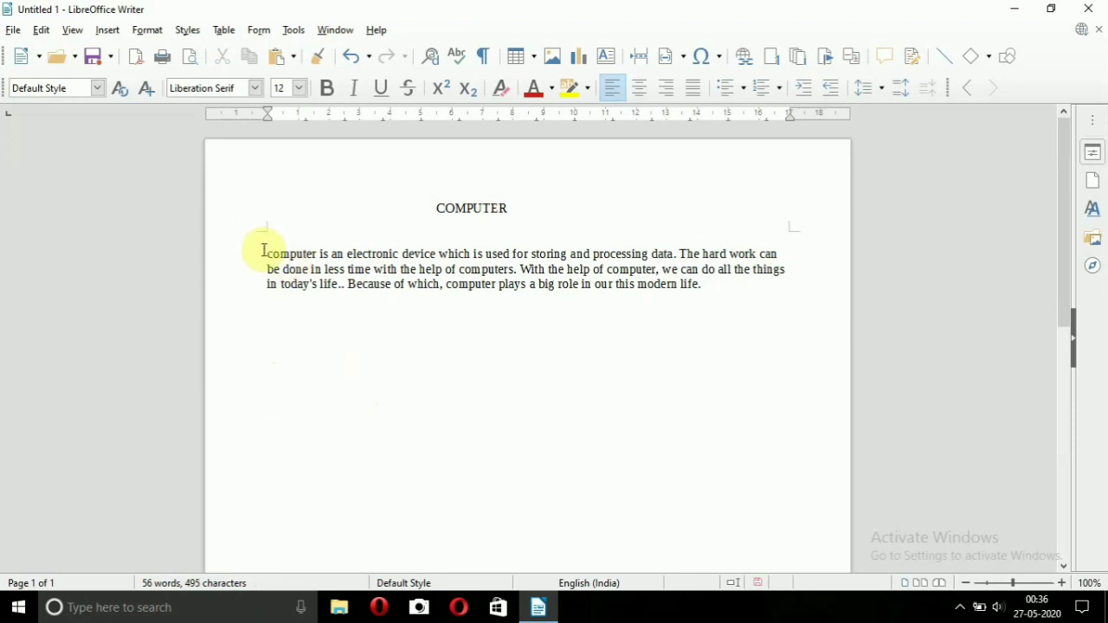
Step: Cut the whole paragraph under the COMPUTER header and paste it back in the same place
left_click_drag(262, 251, 676, 294)
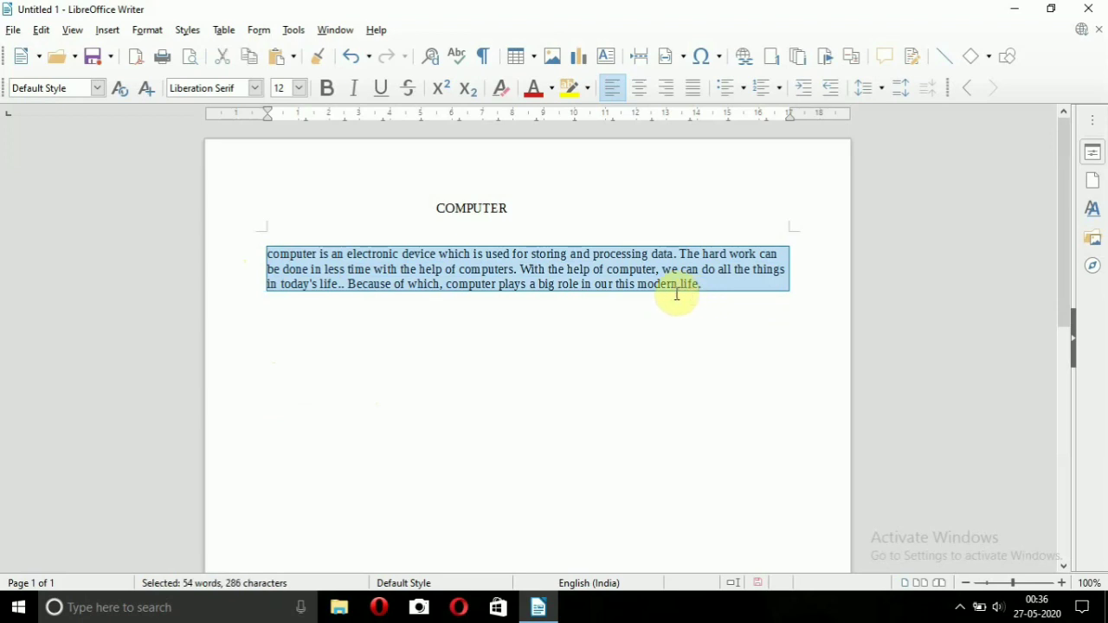
left_click(45, 32)
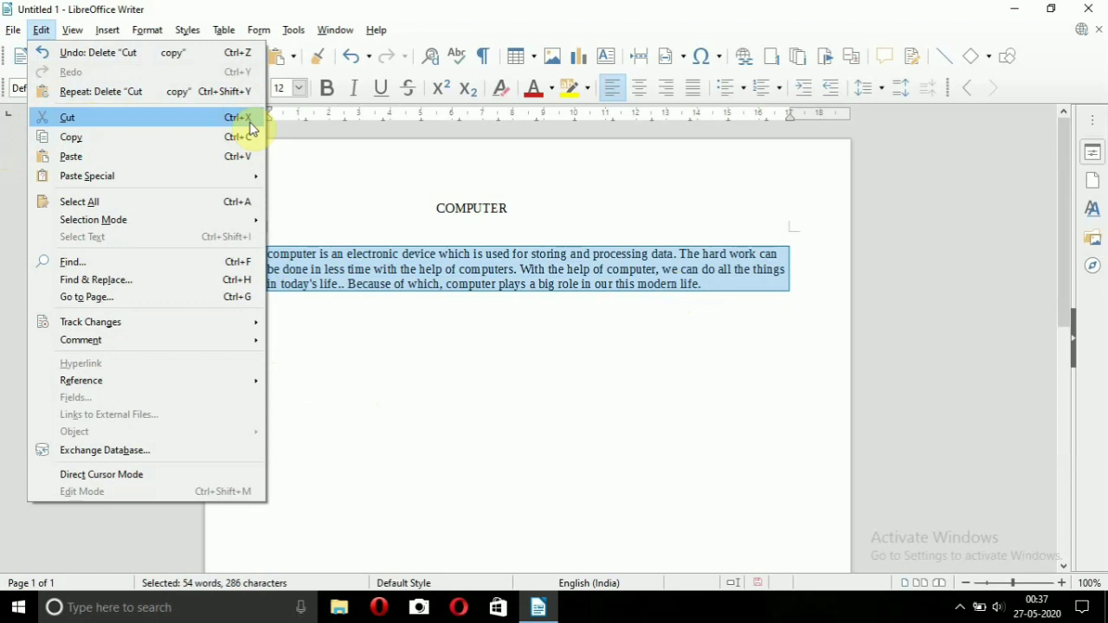
left_click(184, 116)
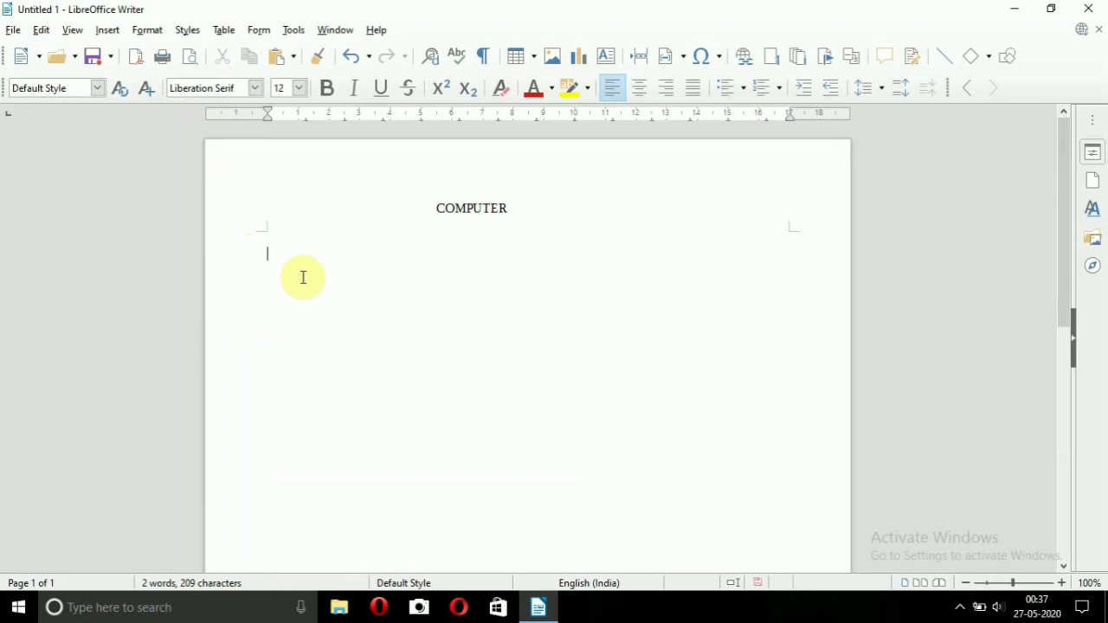
left_click(41, 31)
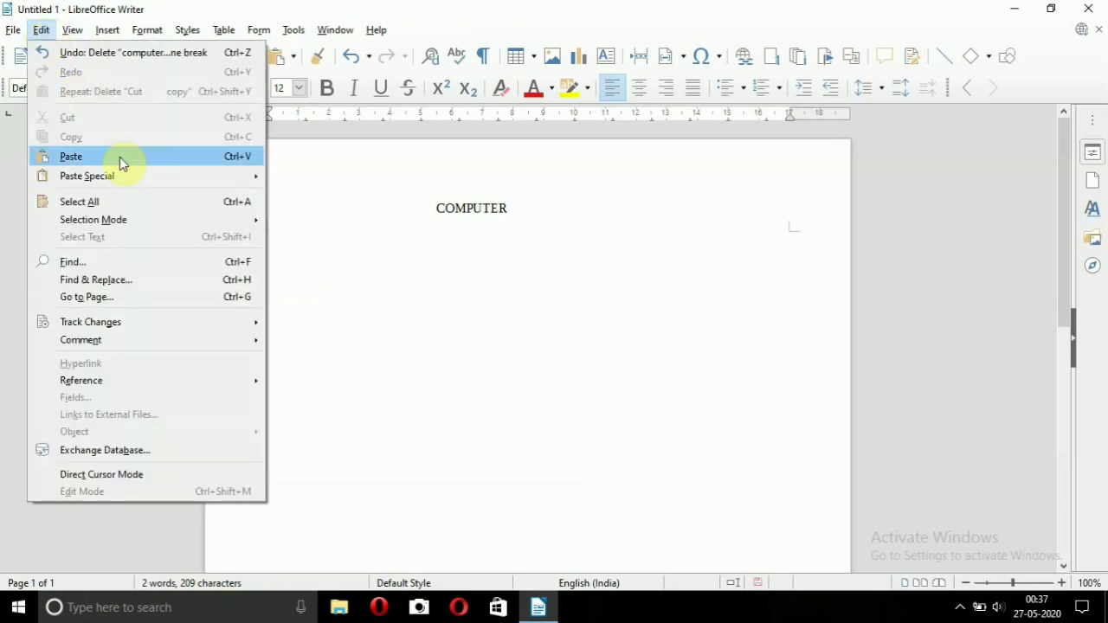
left_click(71, 157)
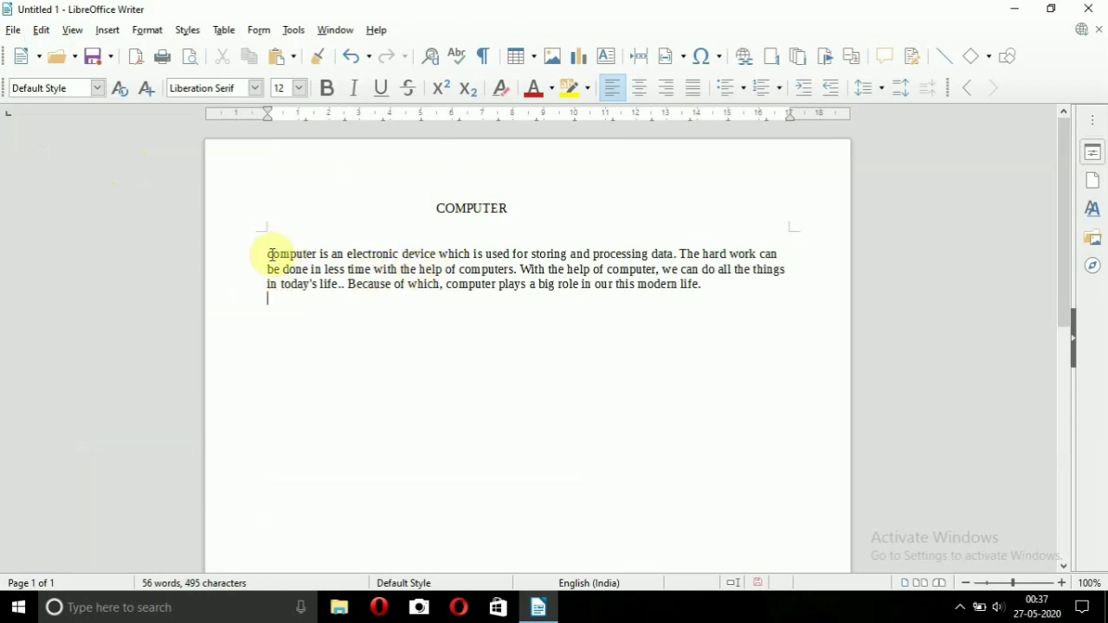
Step: Copy the paragraph under the header and paste the duplicate a few blank lines below it
left_click_drag(266, 254, 704, 287)
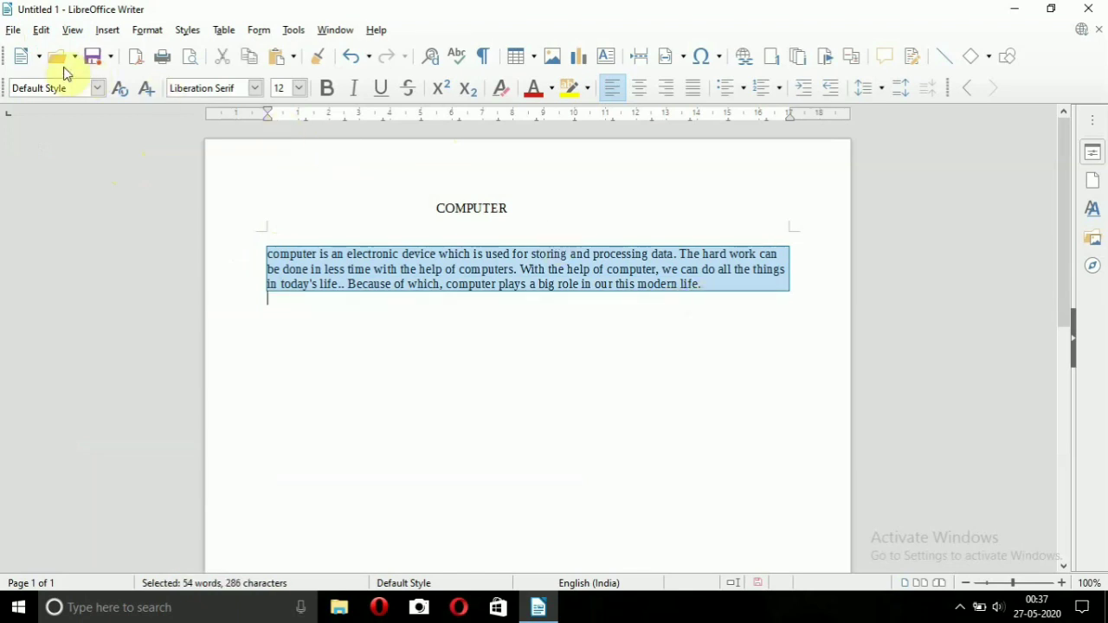
left_click(41, 29)
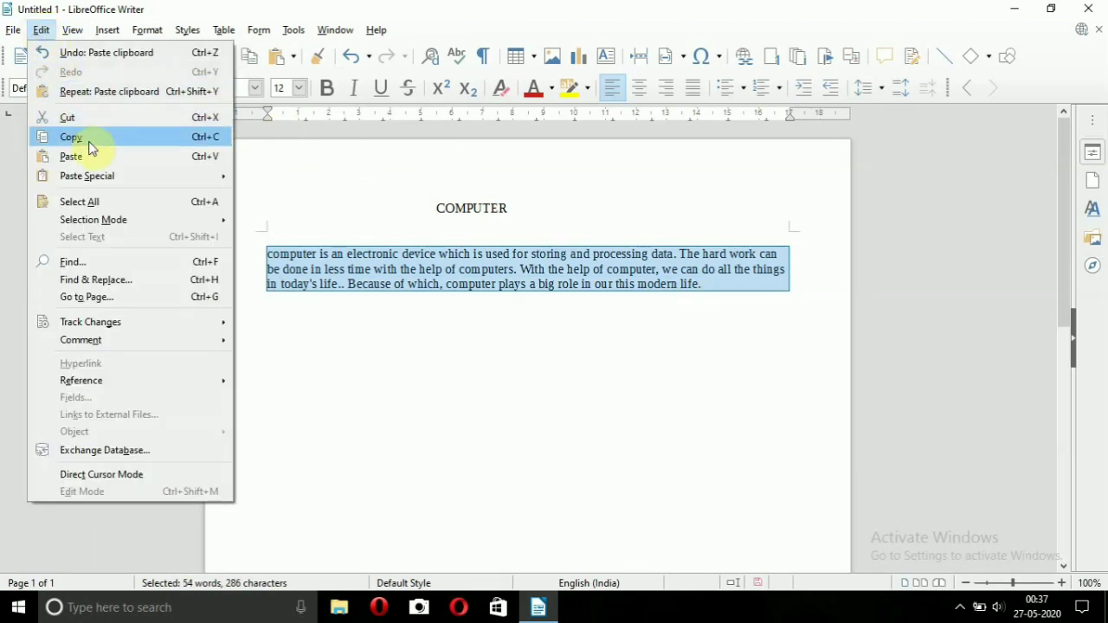
left_click(93, 139)
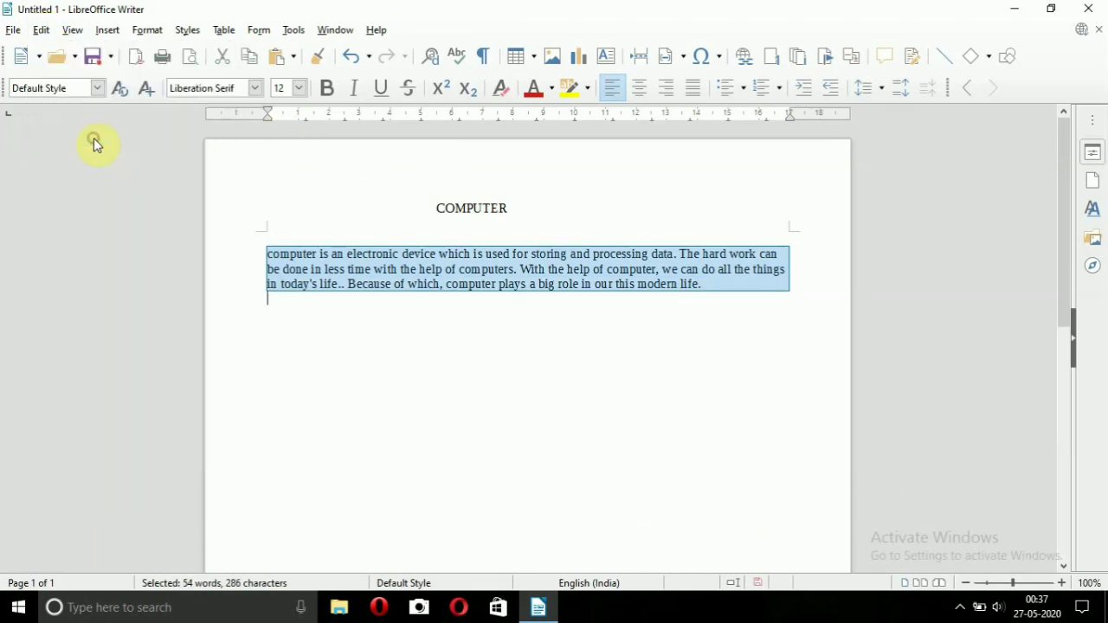
left_click(290, 388)
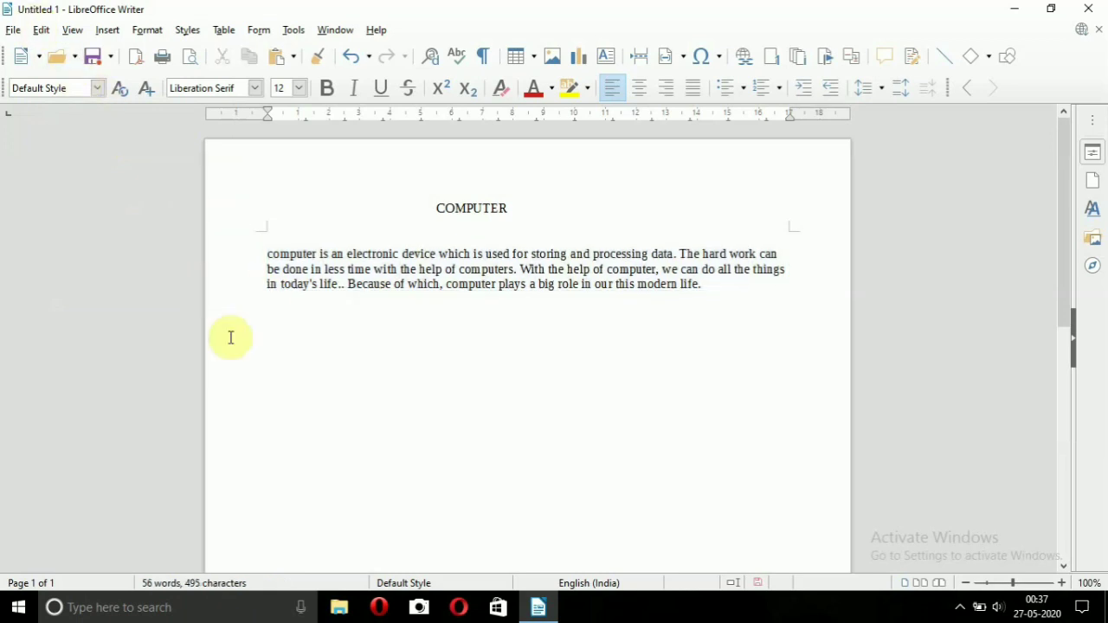
left_click(41, 30)
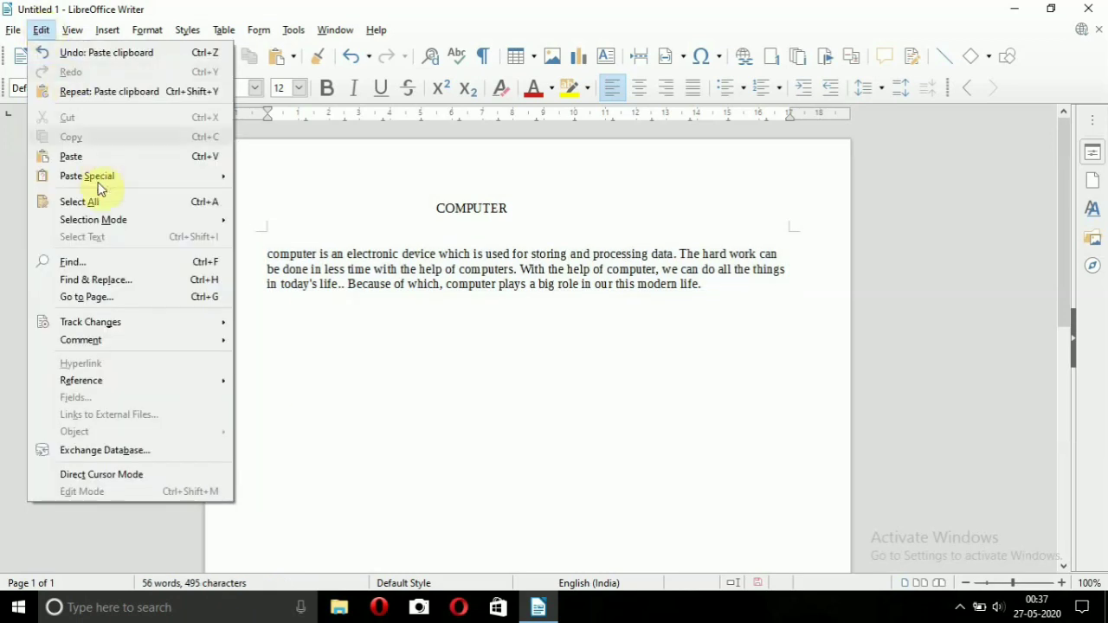
left_click(105, 156)
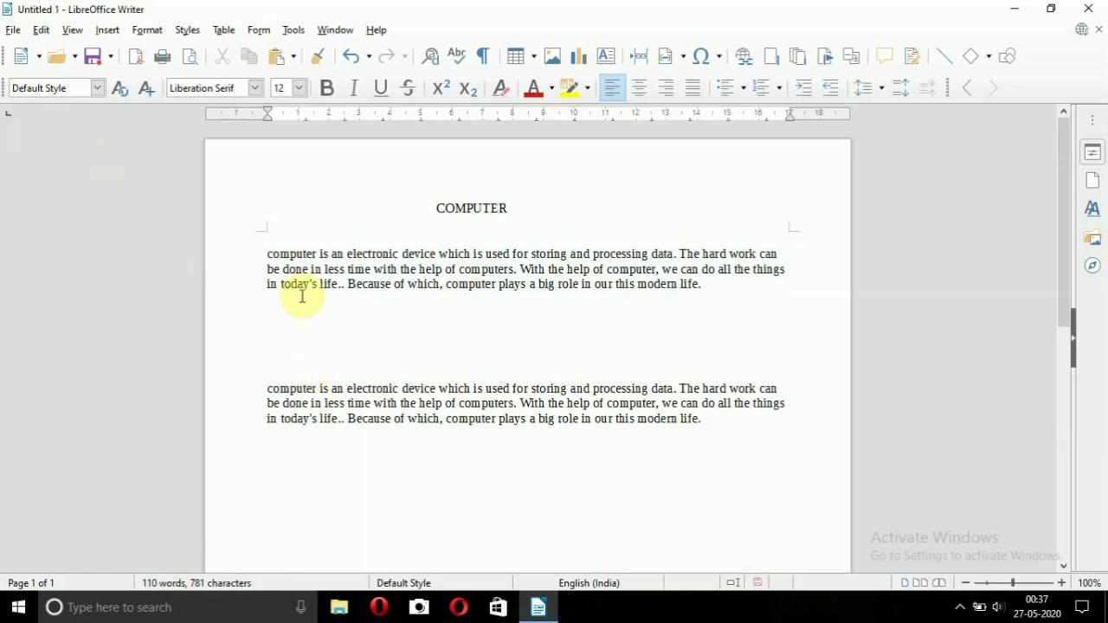
left_click(425, 207)
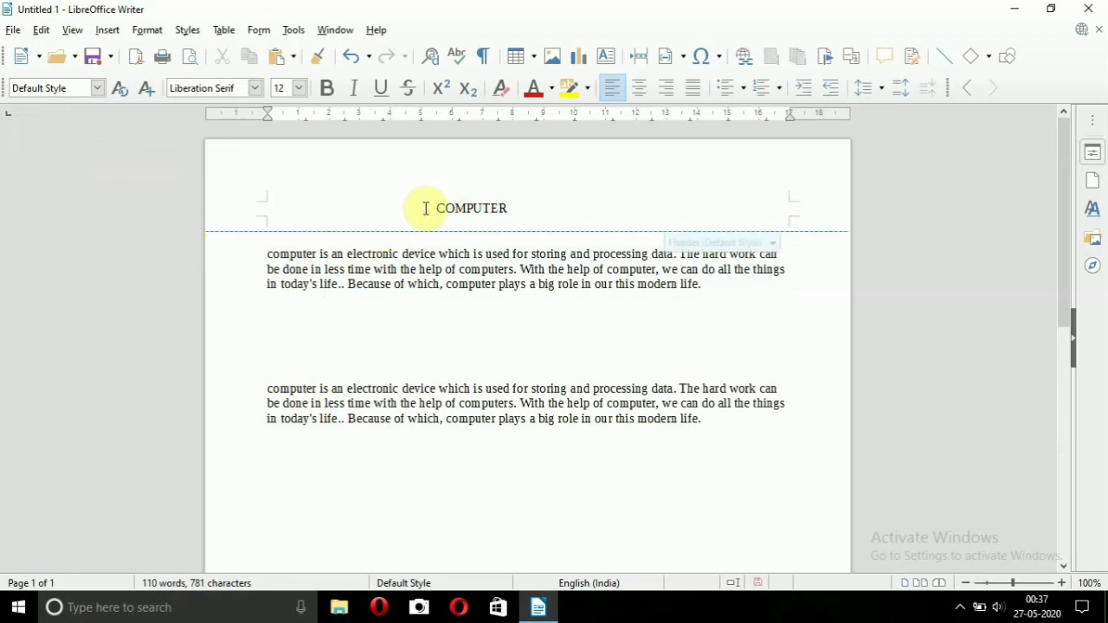
left_click(440, 344)
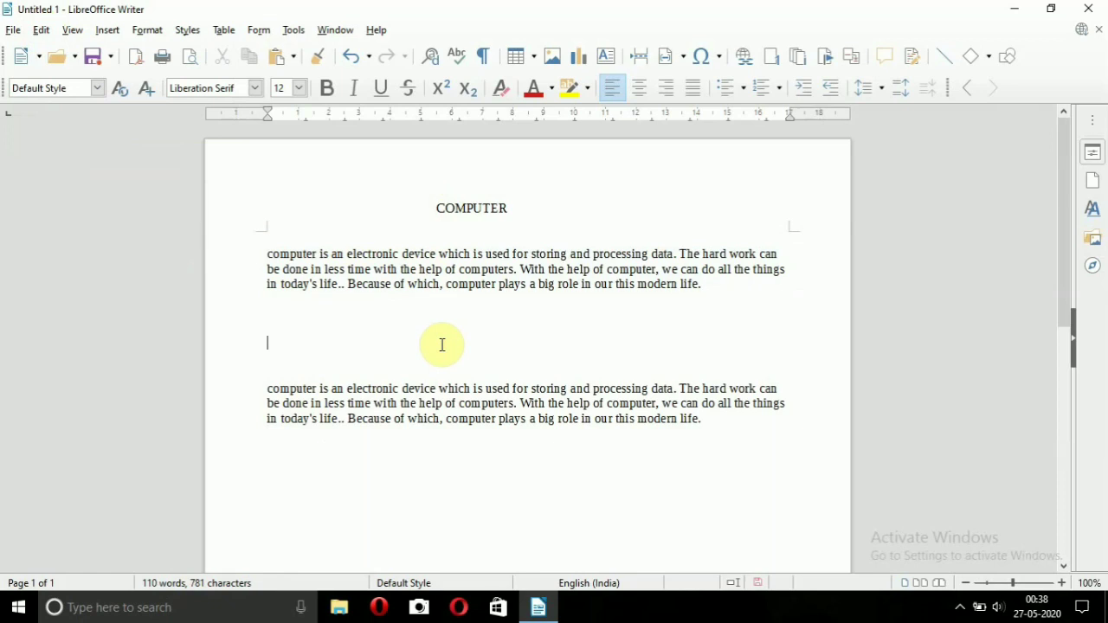
left_click(284, 492)
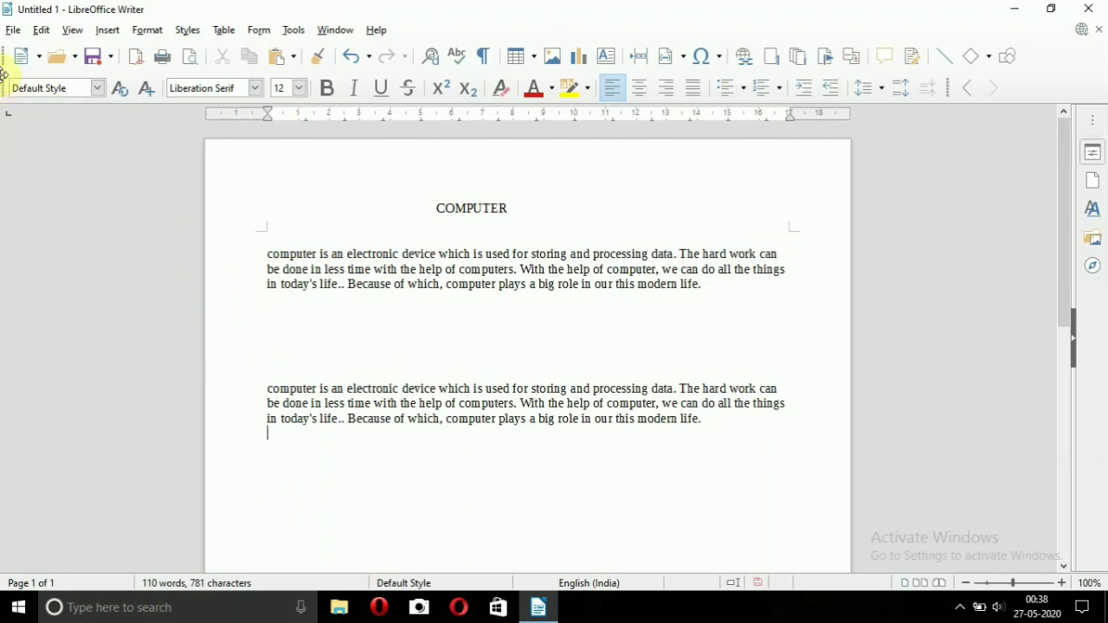
Step: Save the document as "essay of computer" in the Documents folder as an ODF Text Document, and close it
left_click(14, 33)
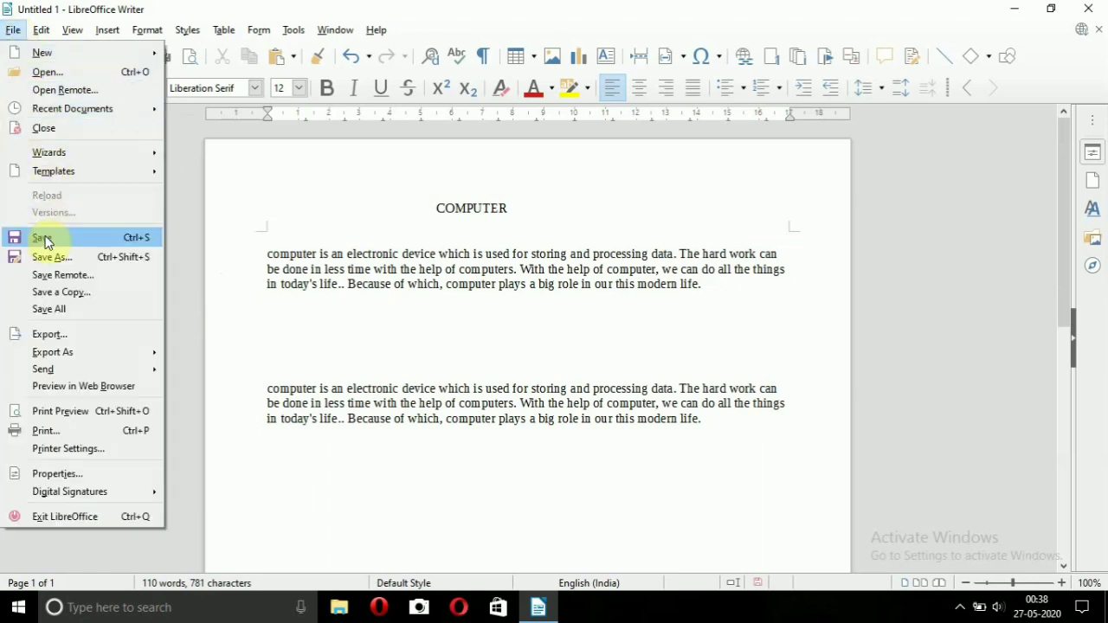
left_click(45, 241)
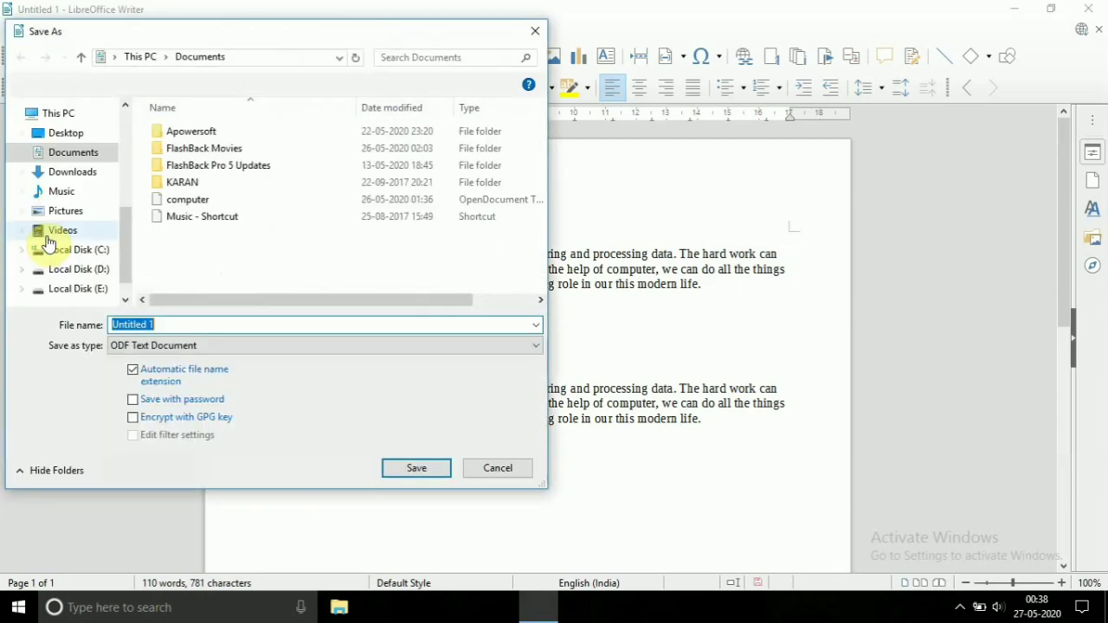
left_click(208, 14)
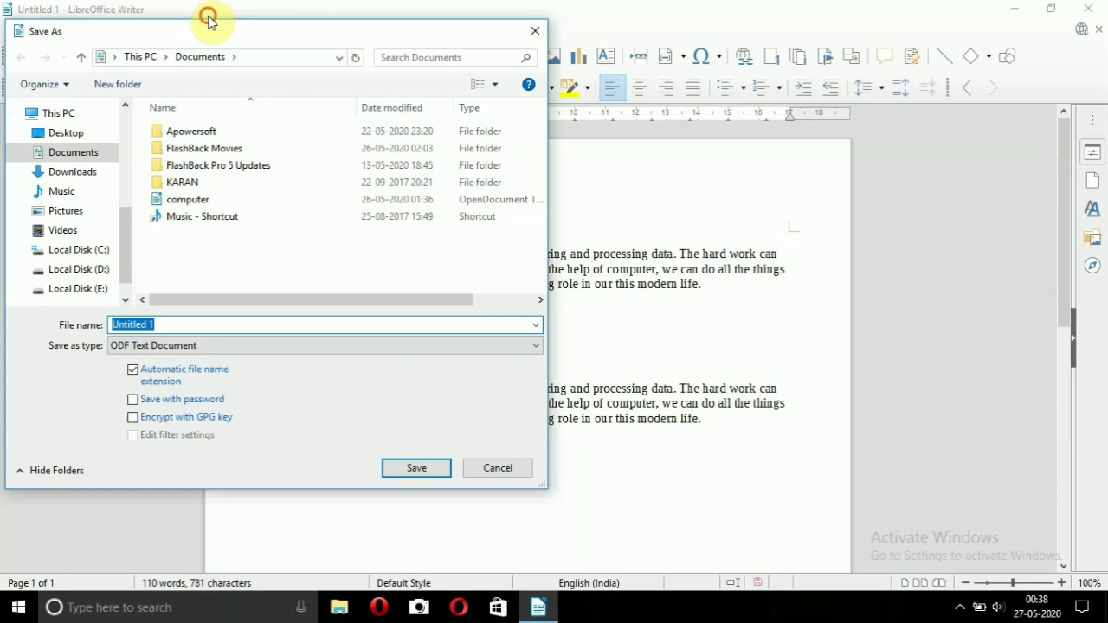
left_click(267, 15)
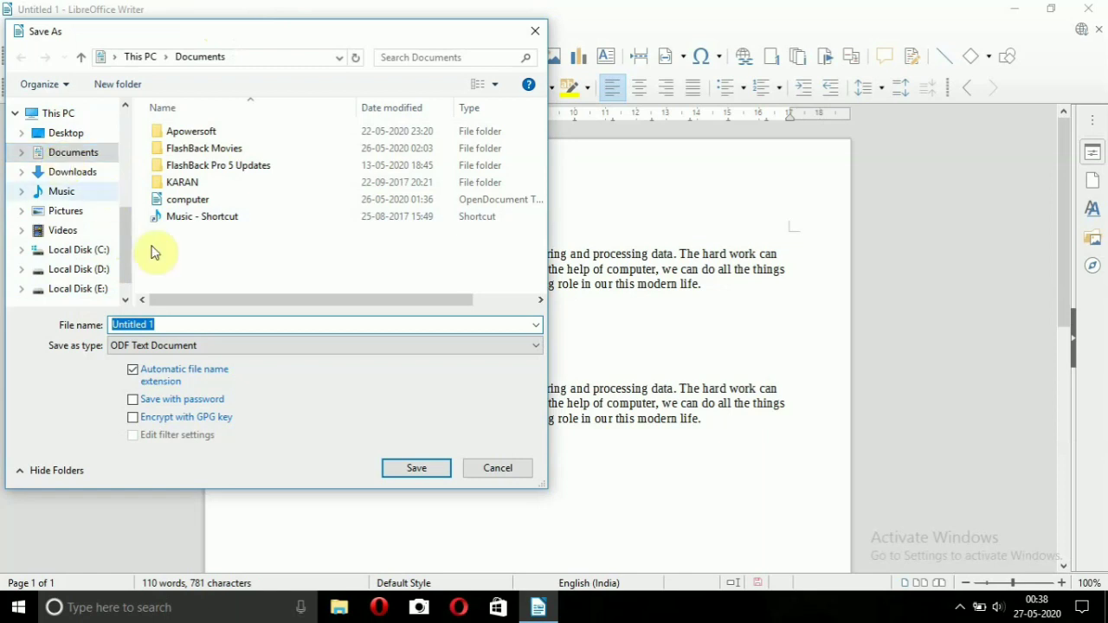
left_click(167, 328)
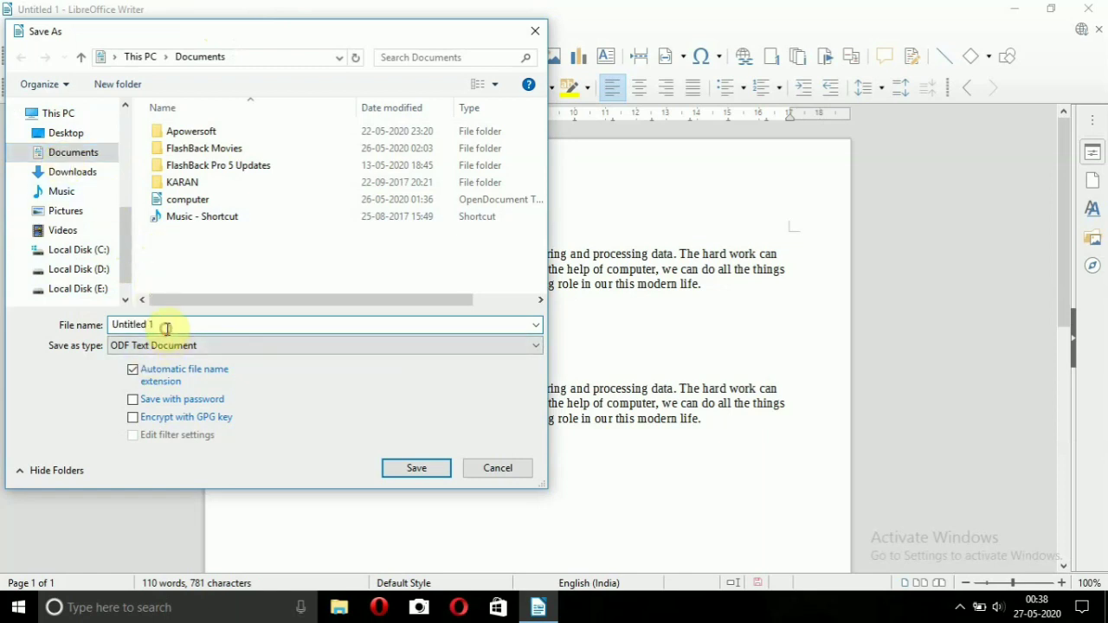
key("BackSpace")
key("BackSpace")
key("BackSpace")
key("BackSpace")
key("BackSpace")
key("BackSpace")
key("BackSpace")
key("BackSpace")
key("BackSpace")
key("BackSpace")
type("essay ")
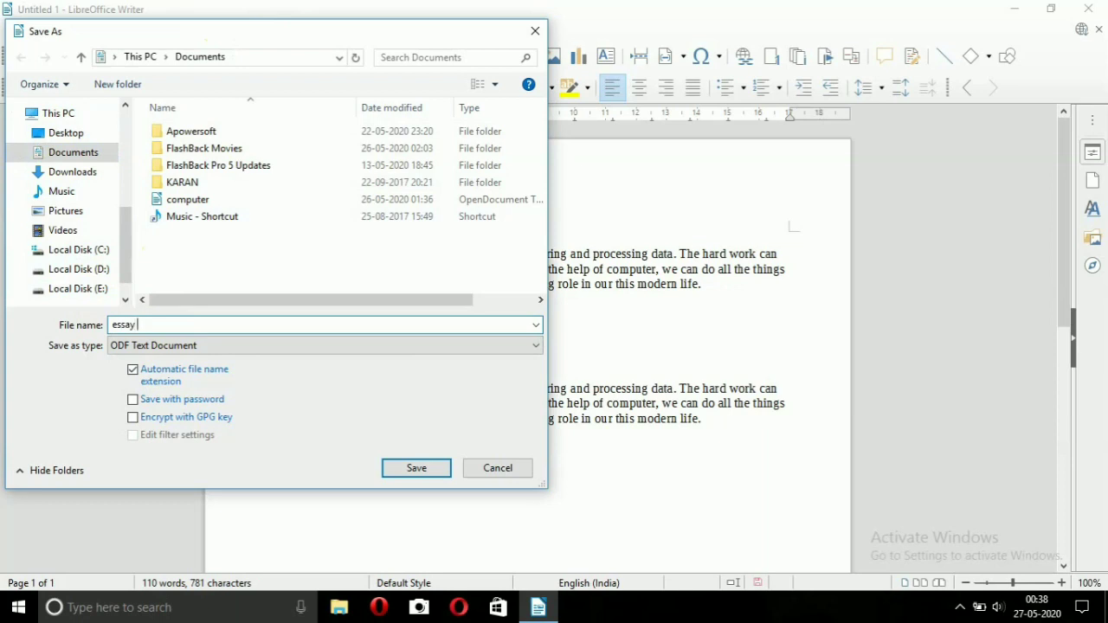
type("of computer")
left_click(416, 468)
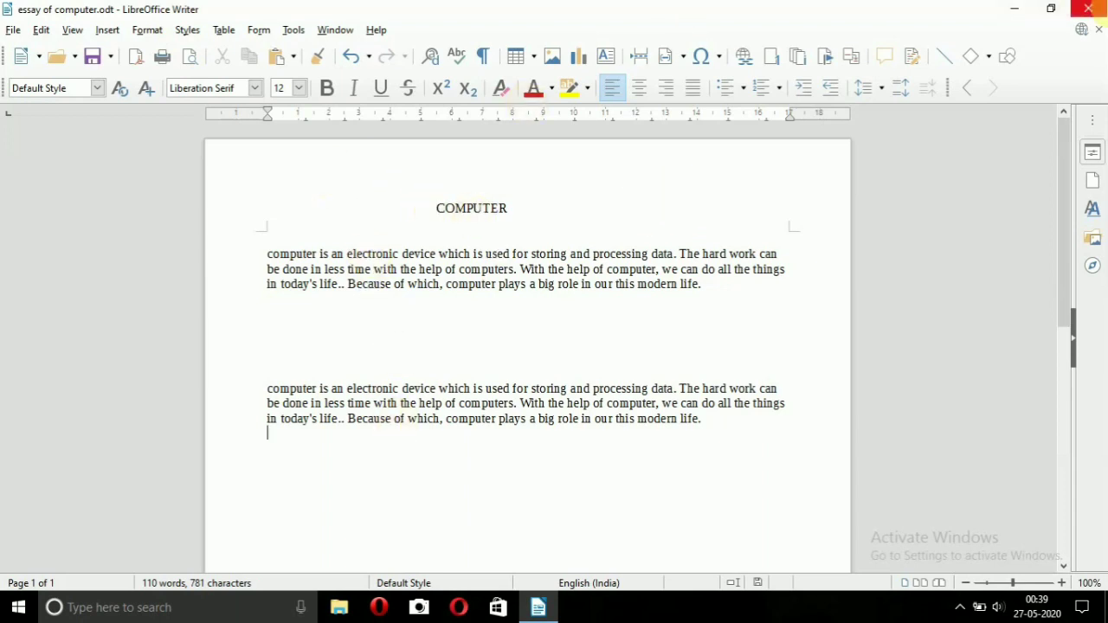
left_click(1089, 8)
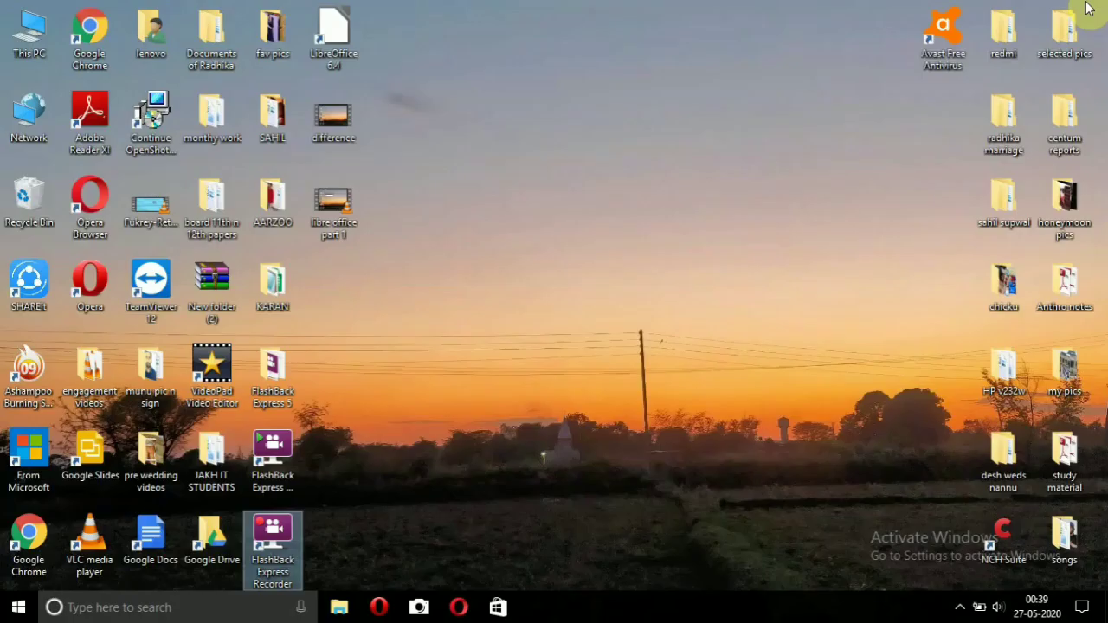